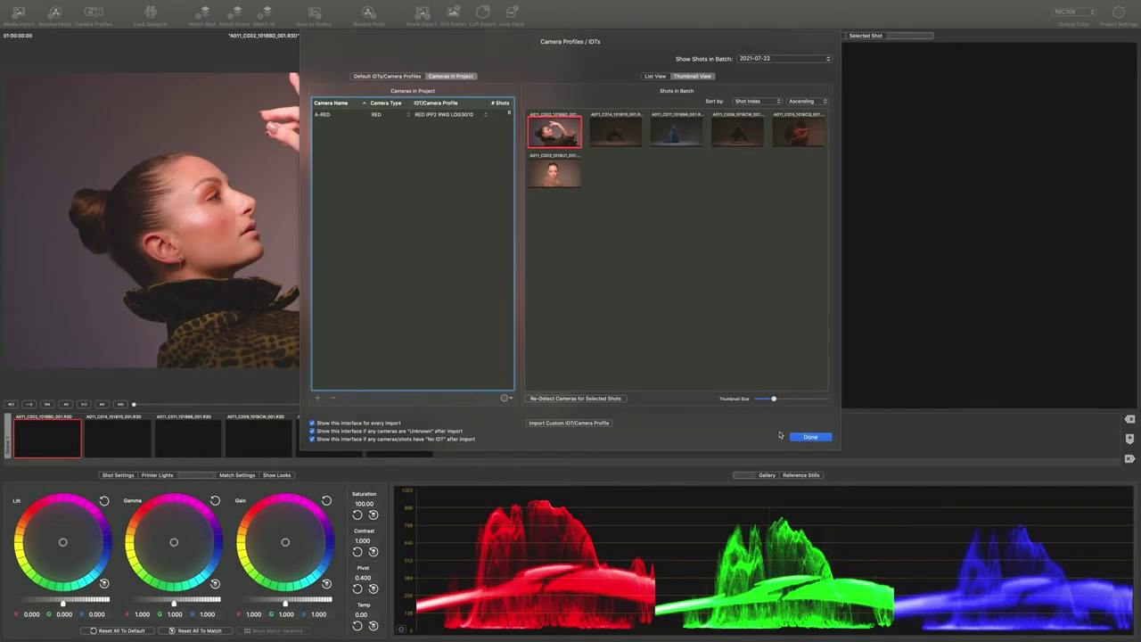
Close the Camera Profiles dialog and nudge the portrait clip's playhead to a slightly later frame
click(809, 437)
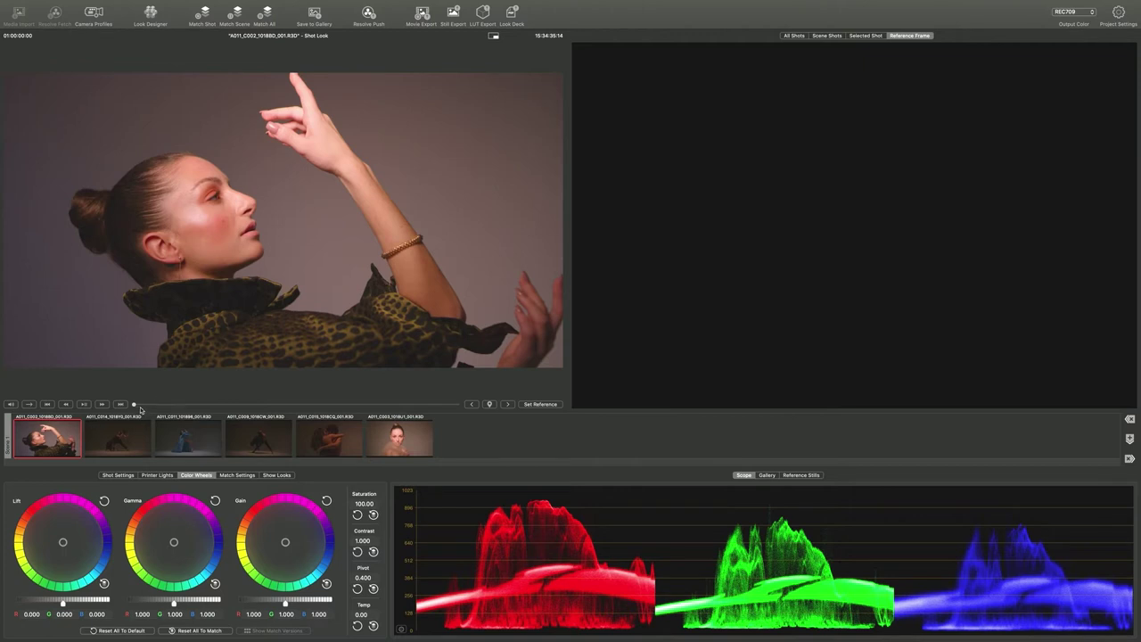
drag(157, 405, 158, 405)
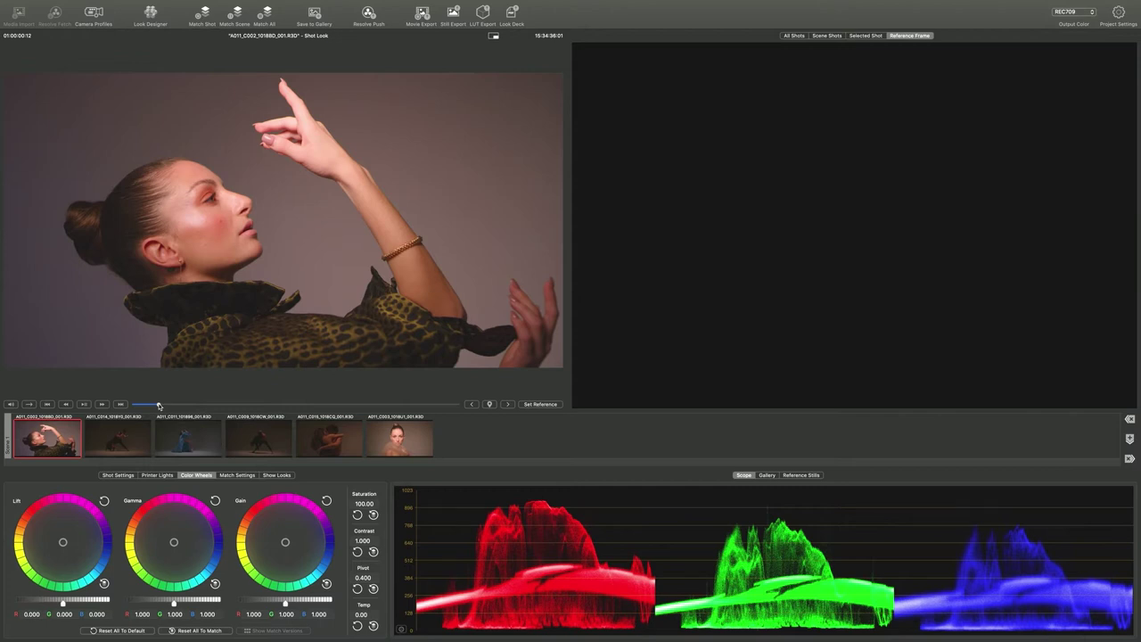
In the Look Designer, load the AGFA XT125 negative film stock onto the portrait
mouse_move(157, 3)
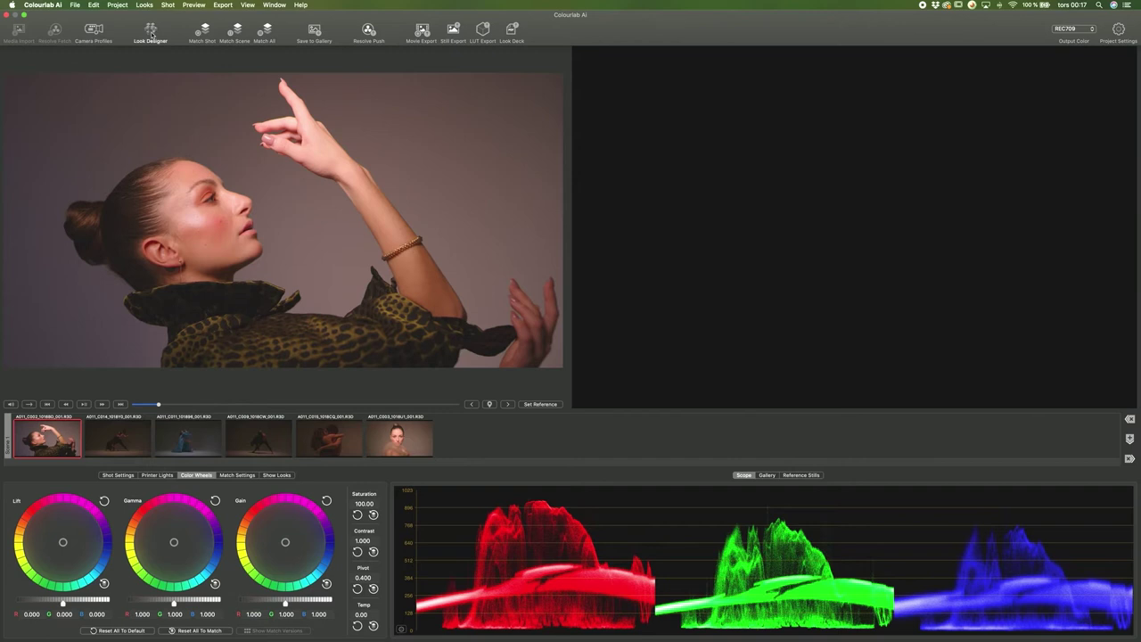
click(152, 34)
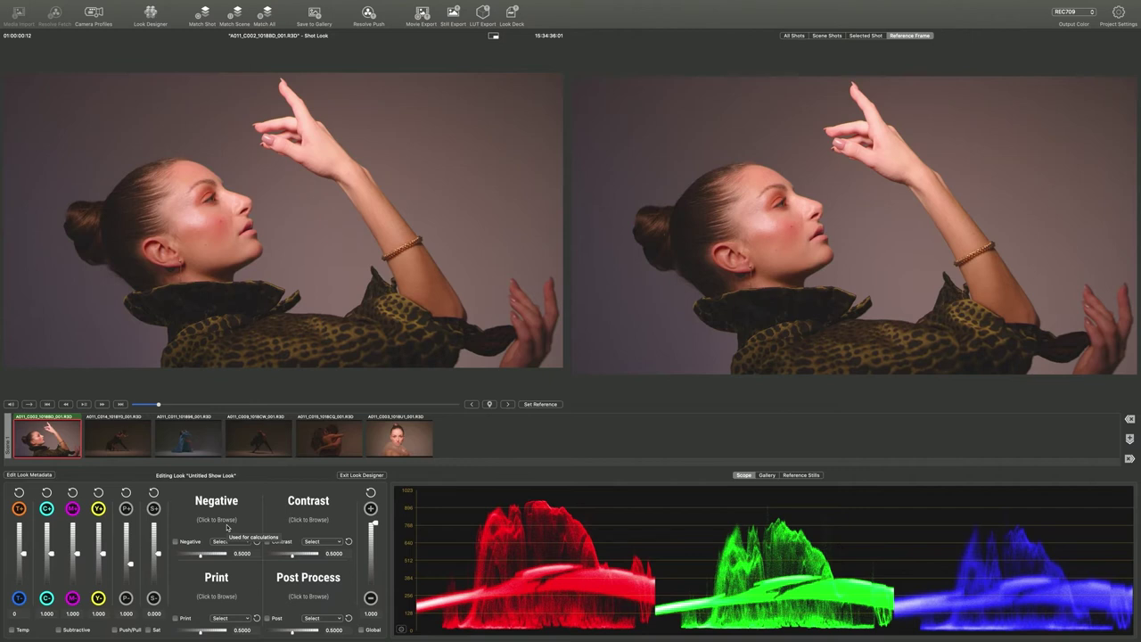
click(218, 520)
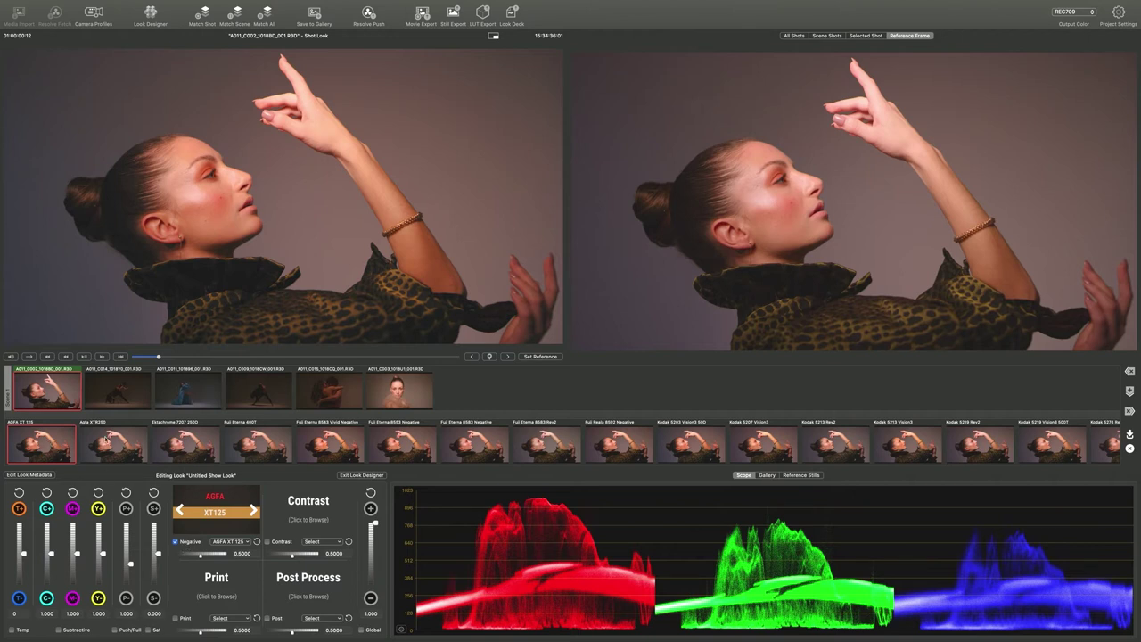
Compare Agfa XTR250, Ektachrome 250D and Fuji Eterna 400T, Vivid 160, 8553, 8583 negative stocks
click(106, 440)
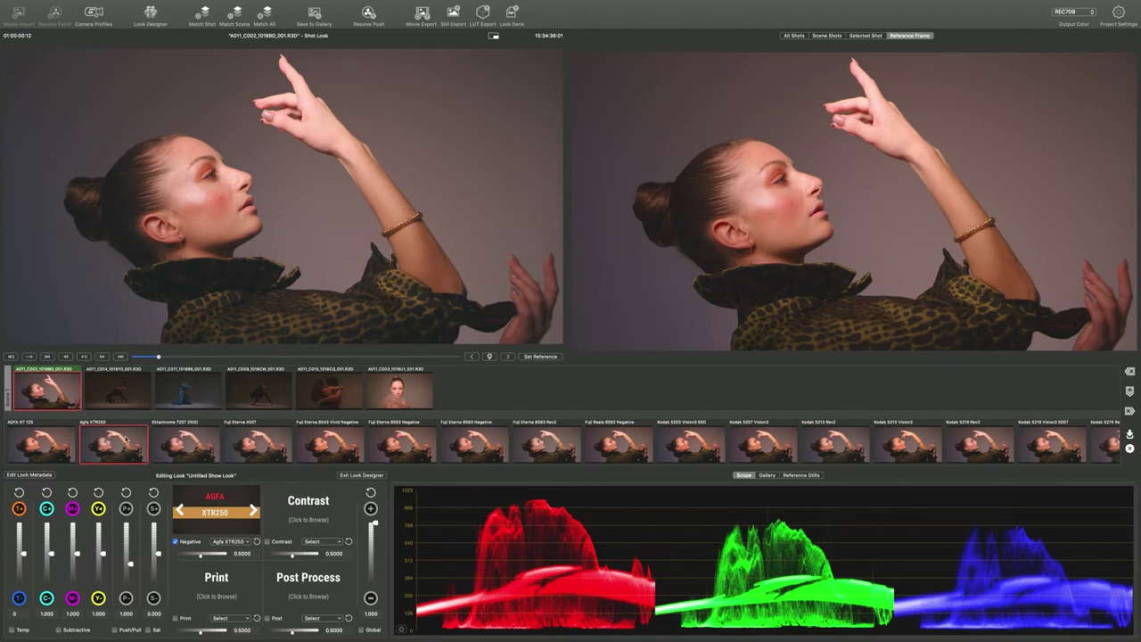
click(186, 443)
click(252, 443)
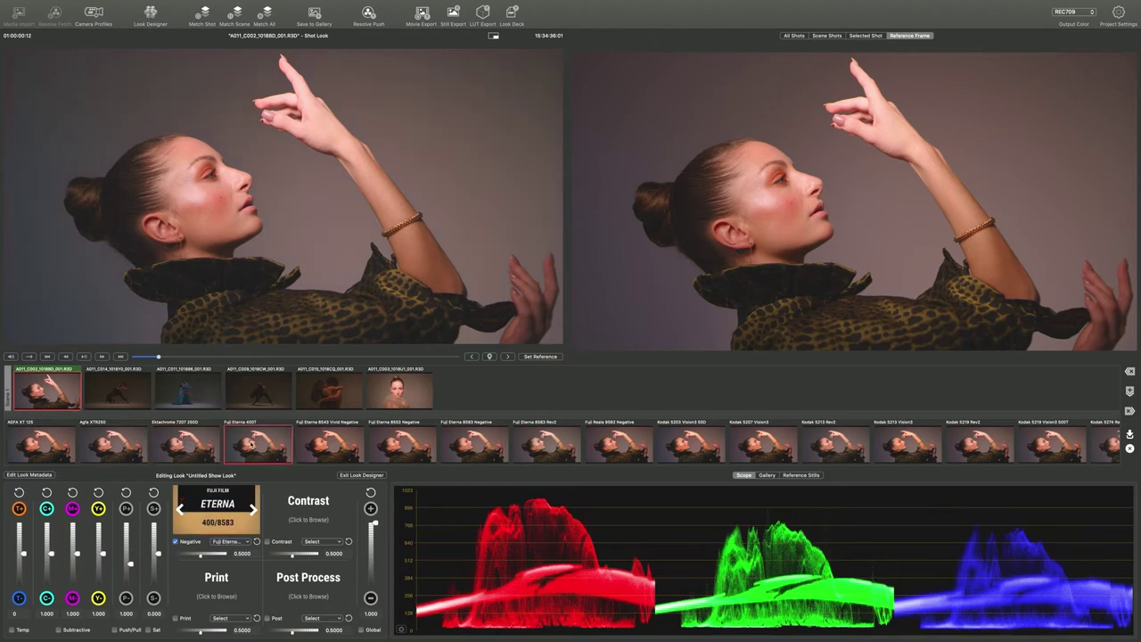
click(326, 446)
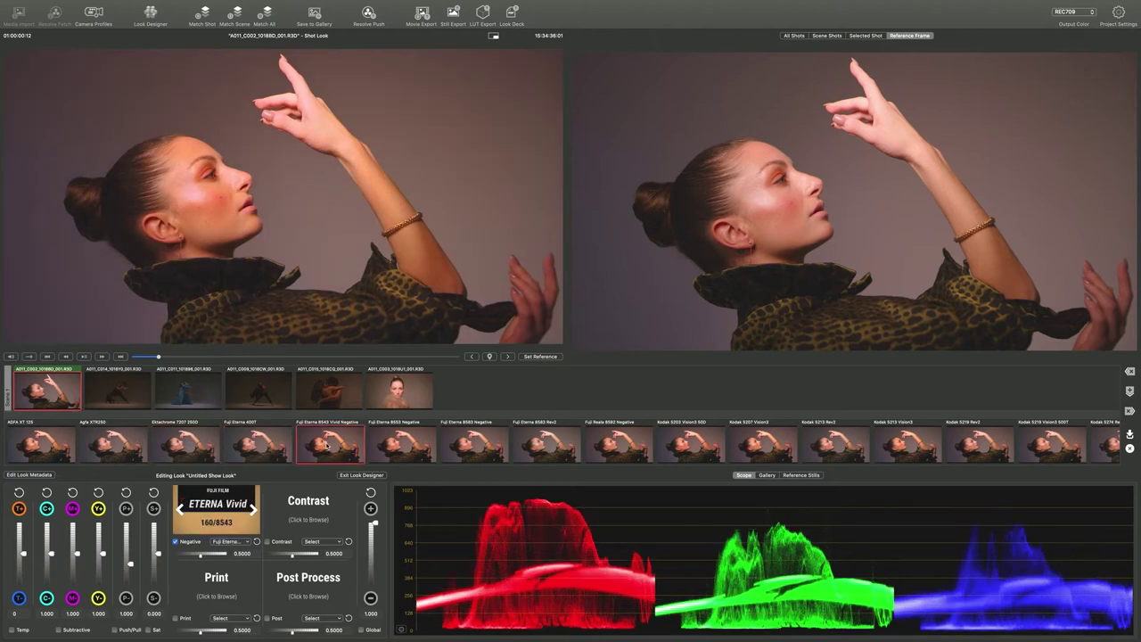
click(381, 446)
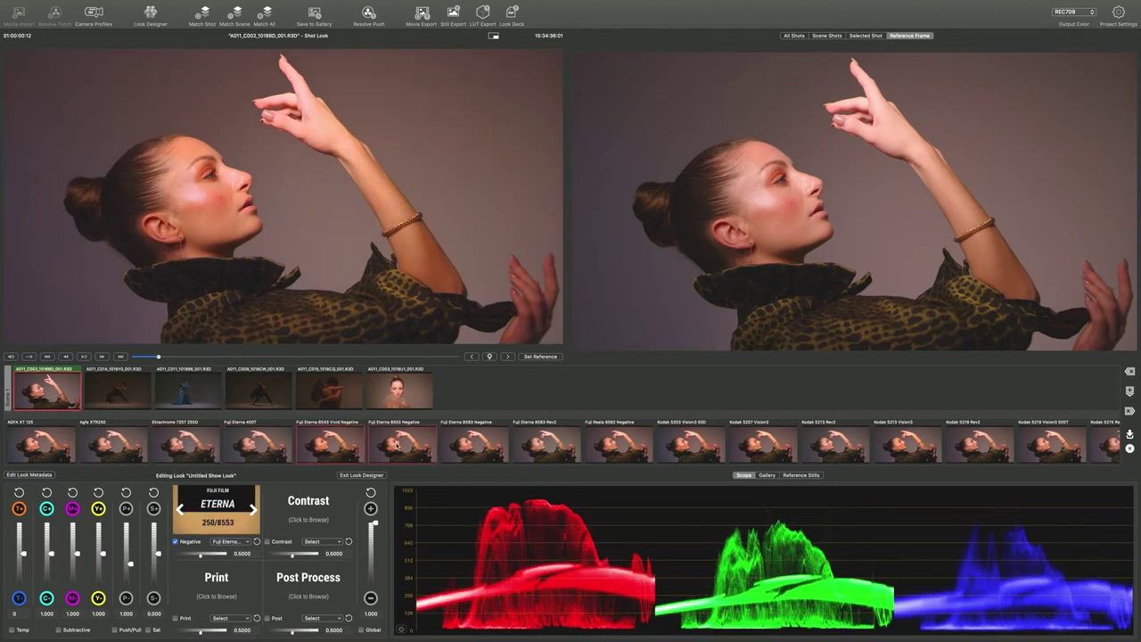
click(479, 440)
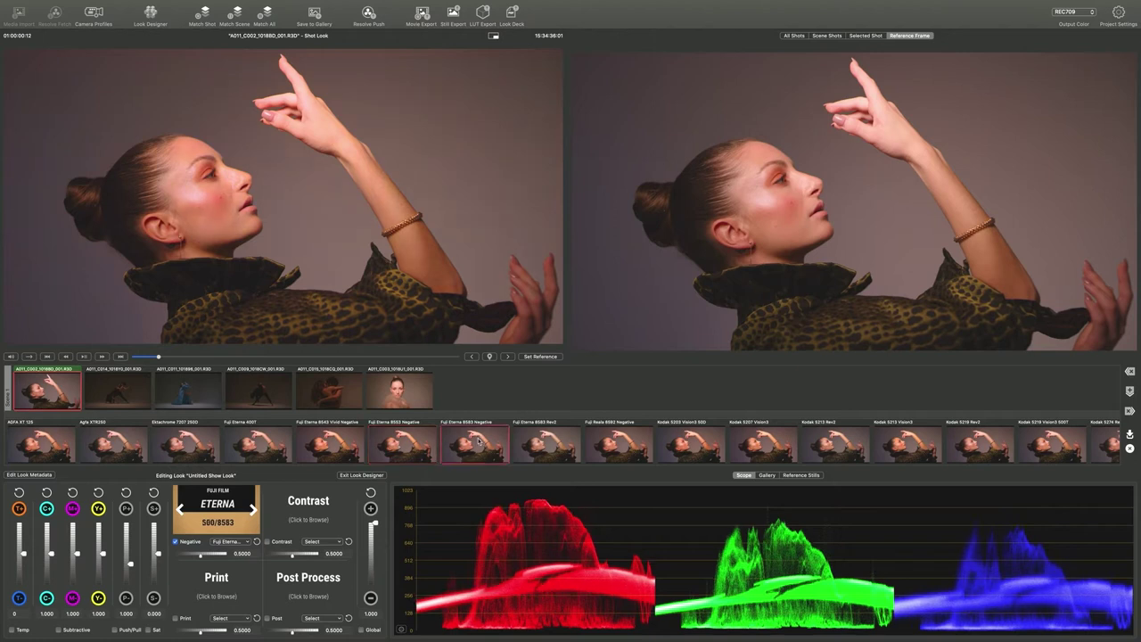
click(546, 441)
Try Fuji Reala 500D and Kodak Vision3 stocks, settling on Kodak Vision3 200T/5213
click(617, 446)
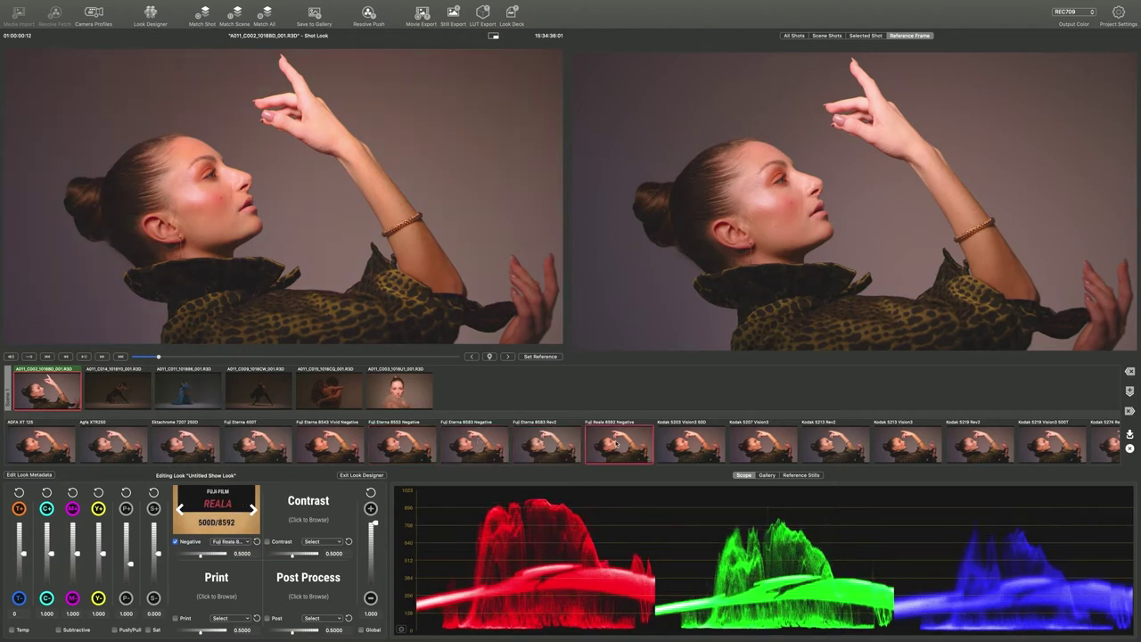
click(683, 446)
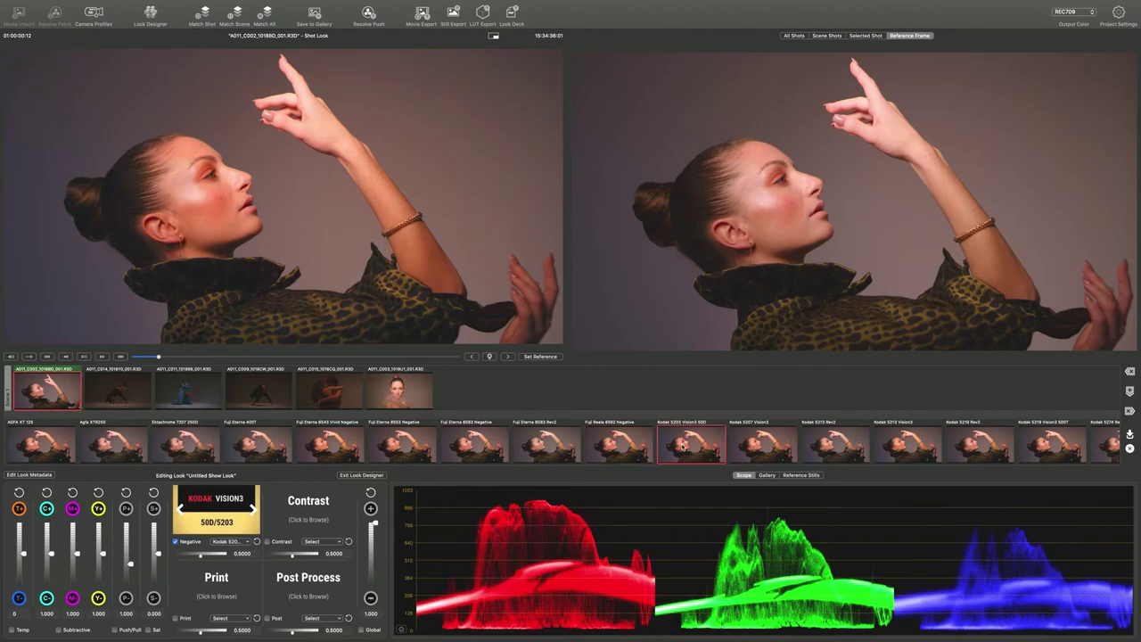
click(767, 446)
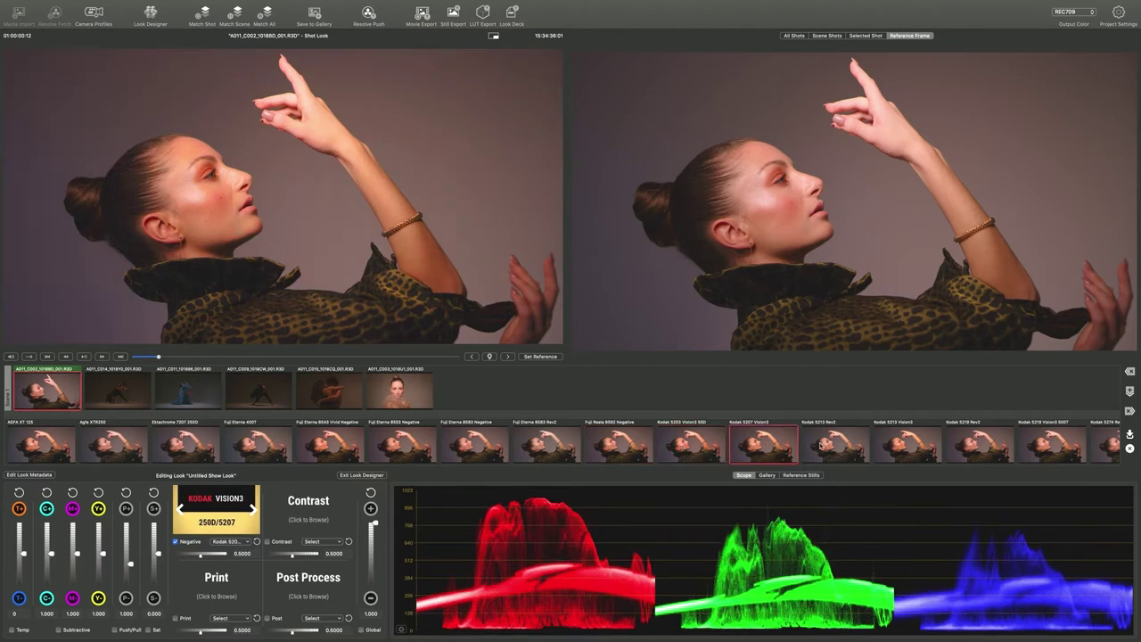
click(820, 445)
click(908, 444)
click(230, 541)
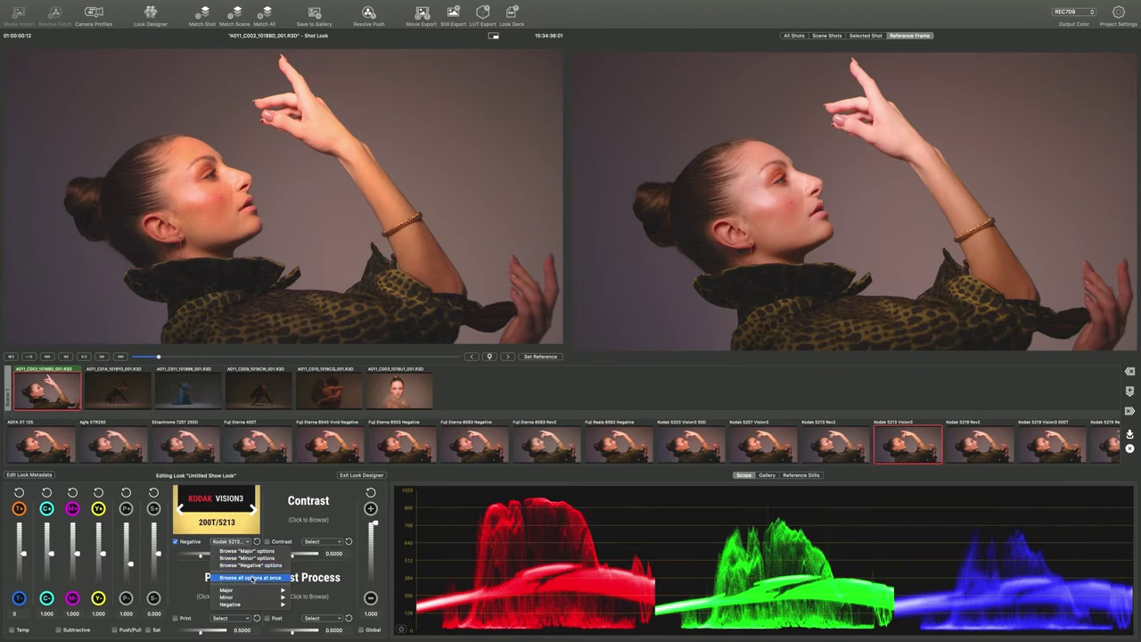
Browse all negative presets and try Major A, A Sharp, B, C and C Sharp
click(249, 578)
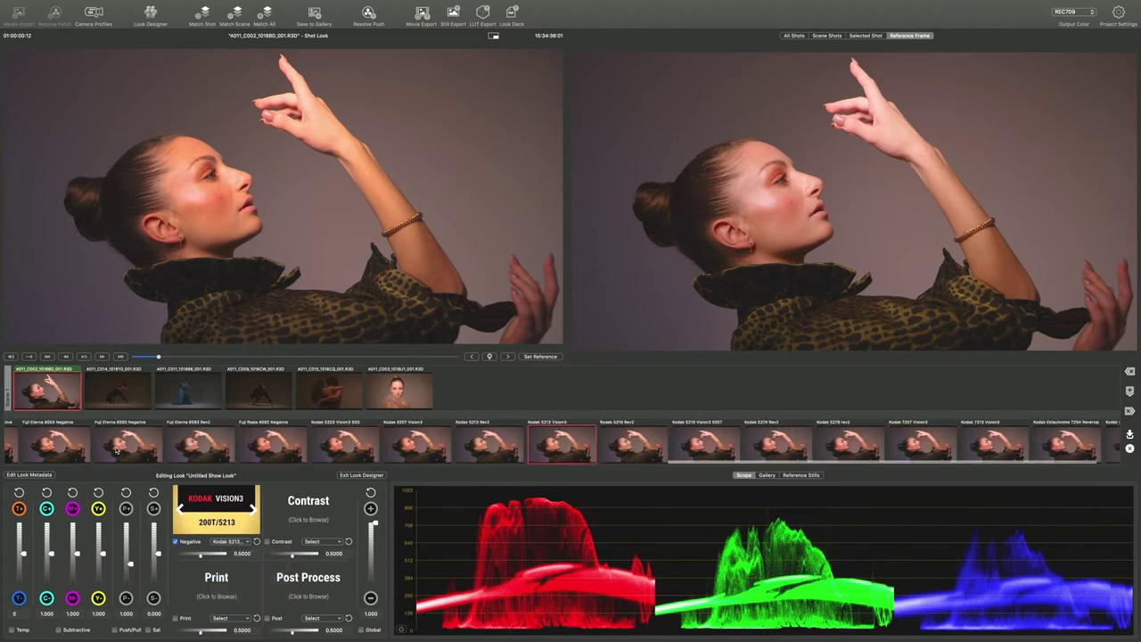
scroll(116, 446, left, 10)
scroll(116, 449, left, 10)
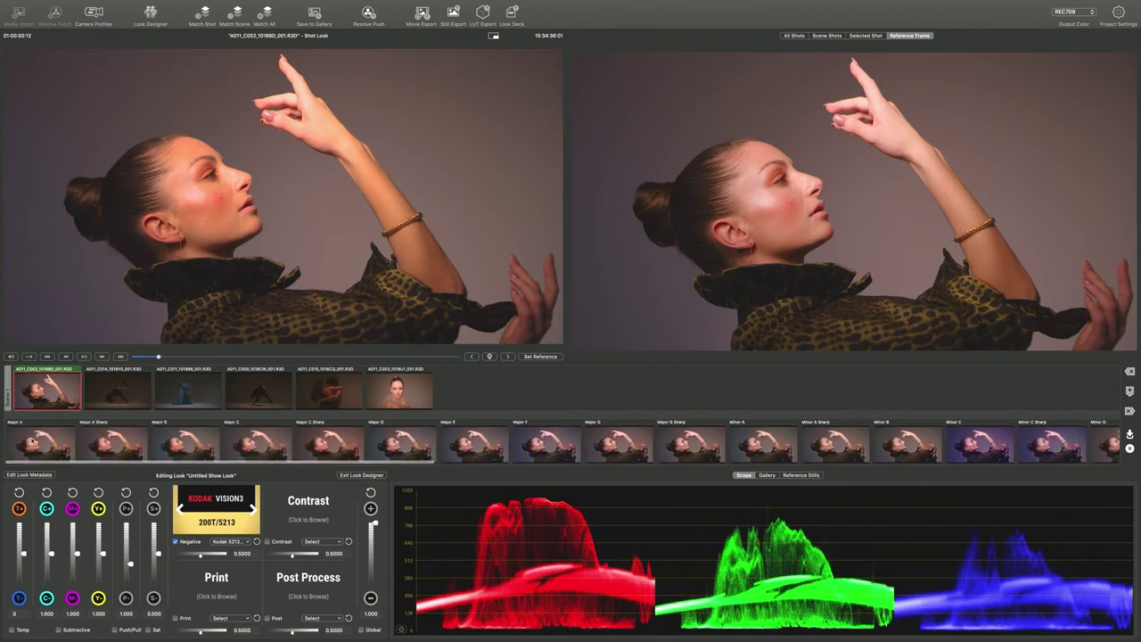
click(33, 440)
click(117, 441)
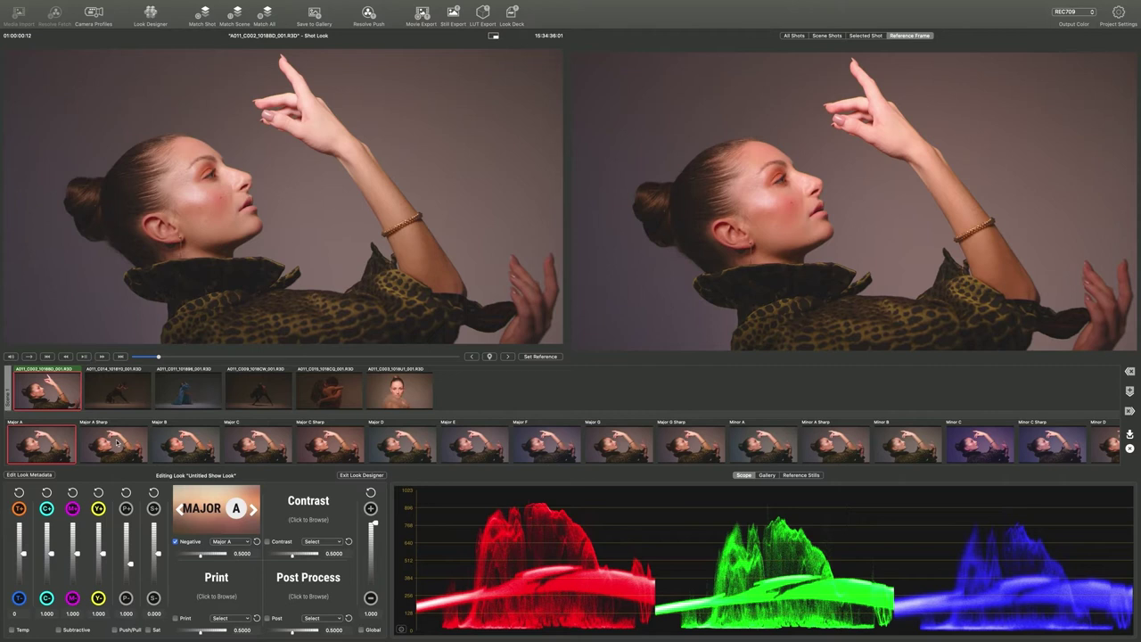
click(187, 443)
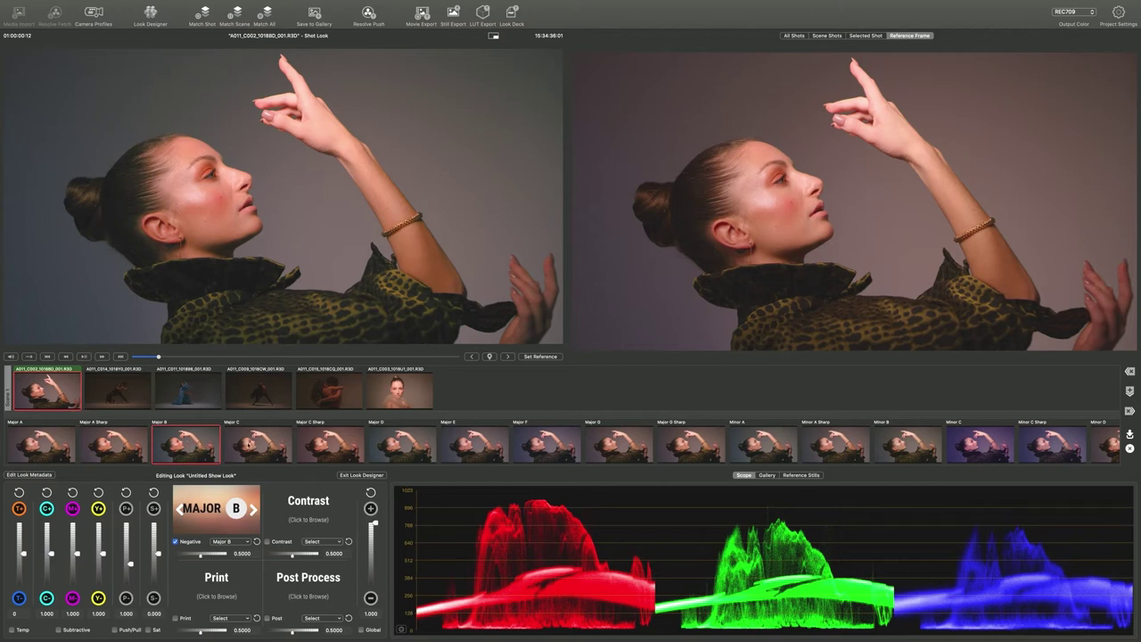
click(266, 445)
click(340, 449)
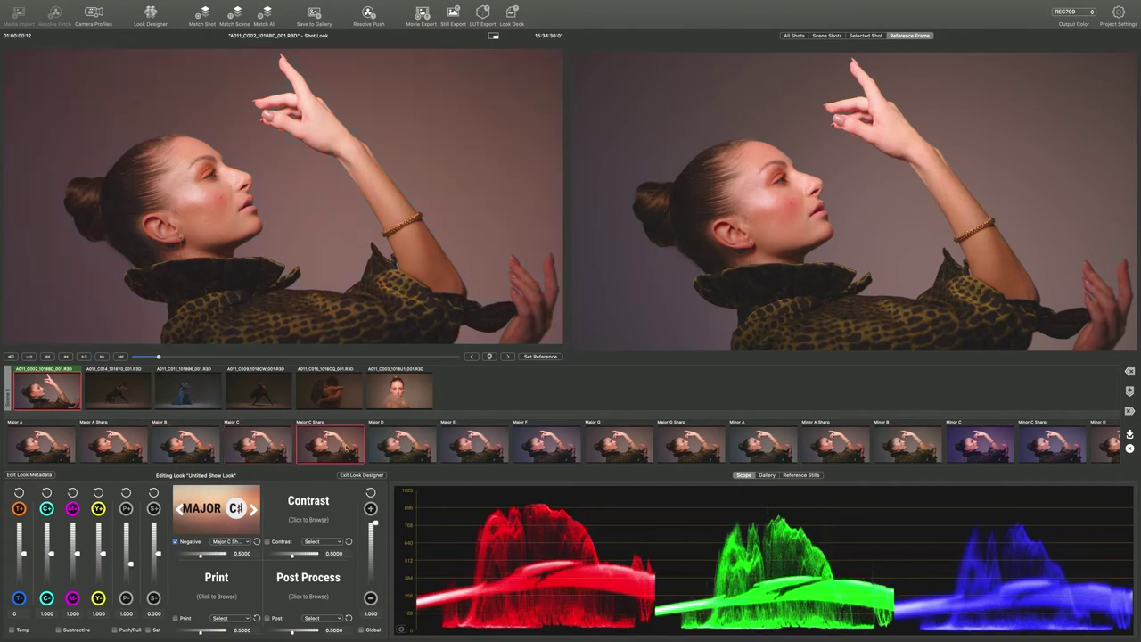
Settle on the Major D negative preset after comparing Major B, and add the F1 contrast look
click(403, 448)
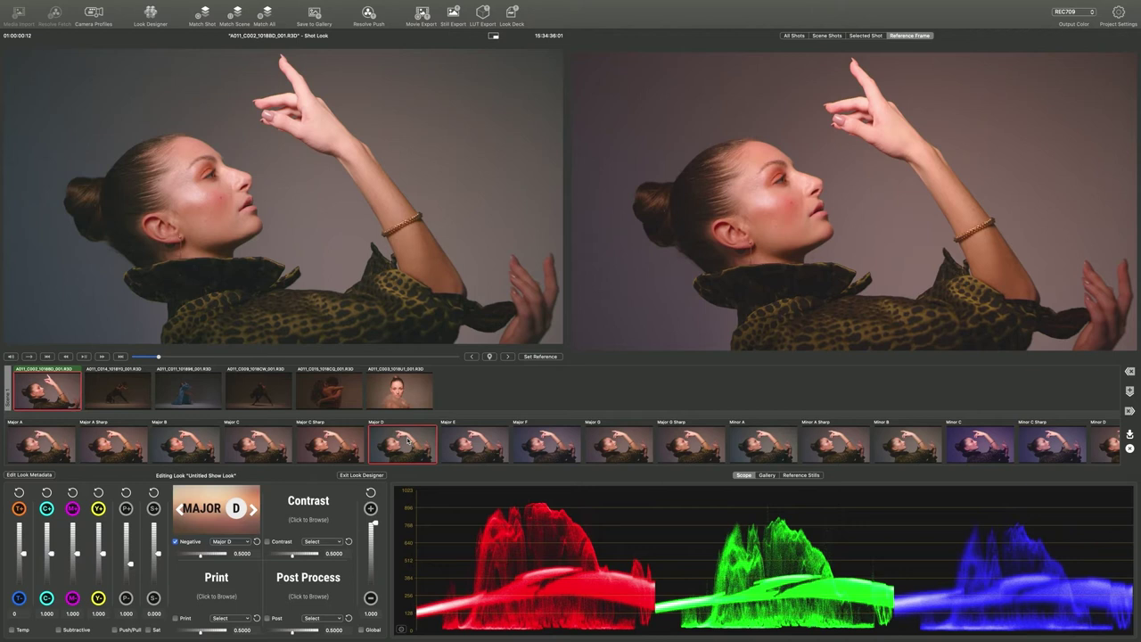
click(187, 444)
click(401, 449)
click(316, 510)
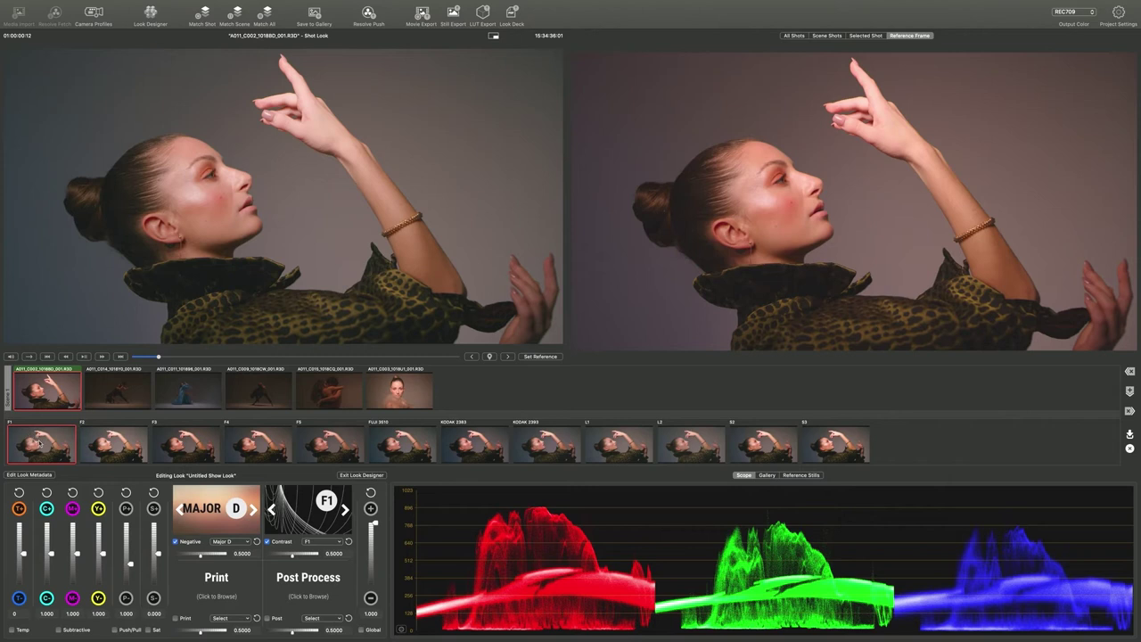
Try the F2 contrast look, toggling contrast off and on to compare
click(114, 445)
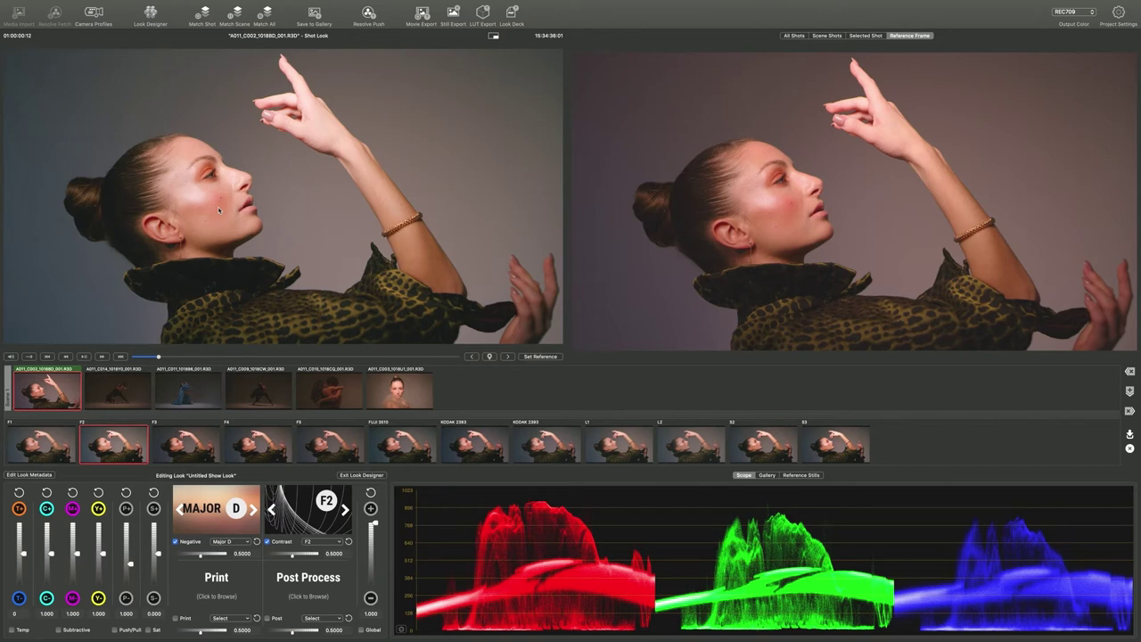
click(267, 542)
click(268, 542)
click(267, 542)
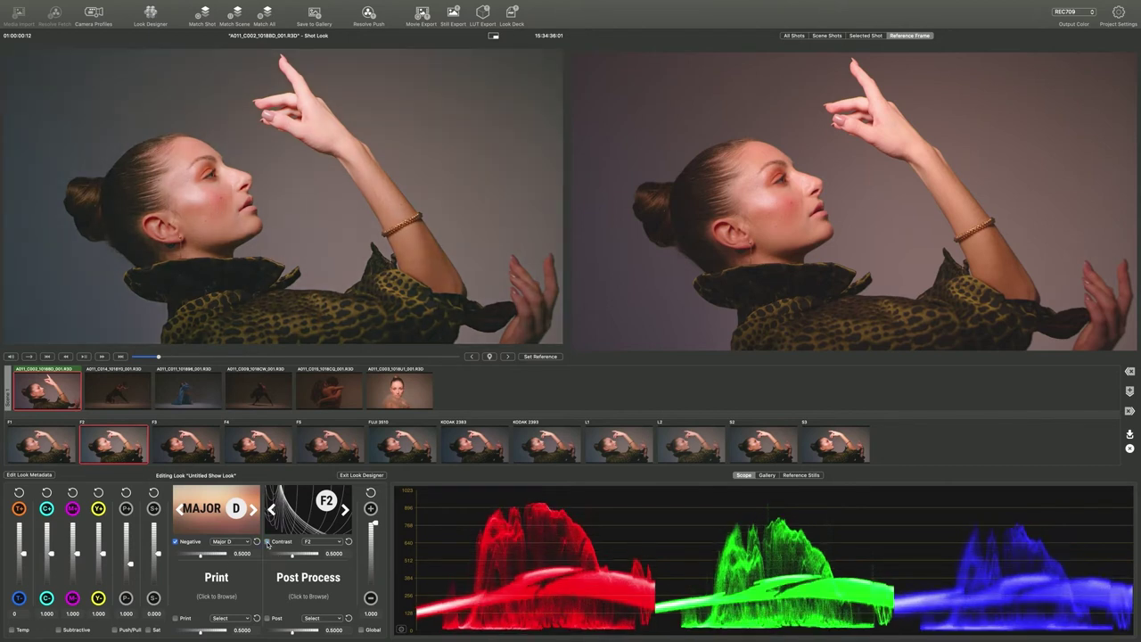
click(268, 542)
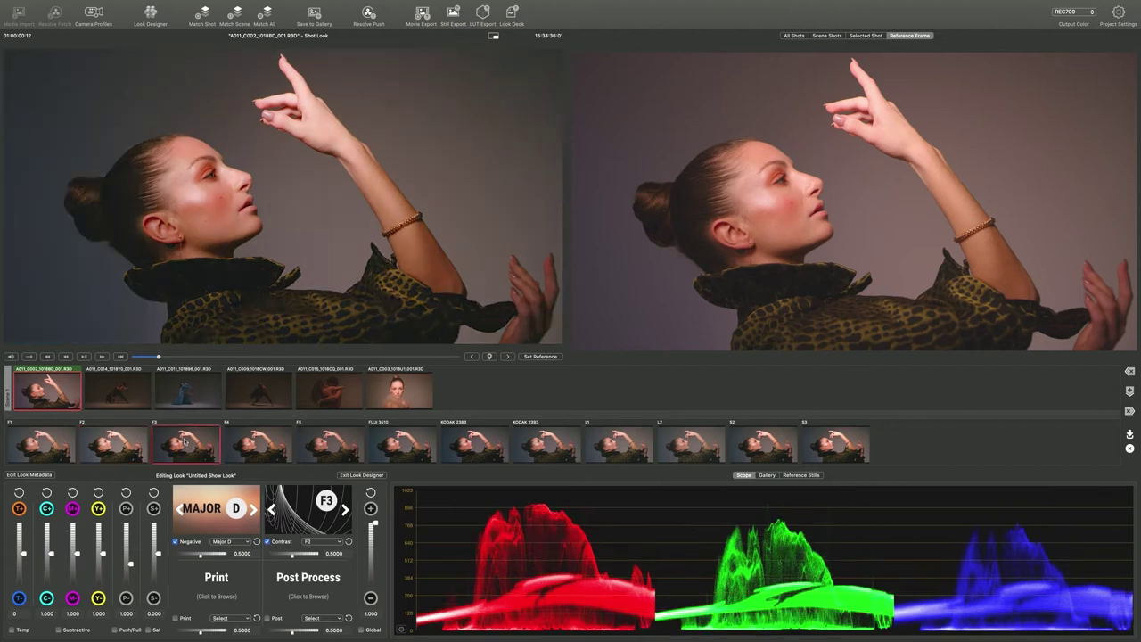
Compare F4, FUJI 3510, KODAK 2383, KODAK 2393, L1, L2 and S2 contrast presets
click(256, 440)
click(339, 443)
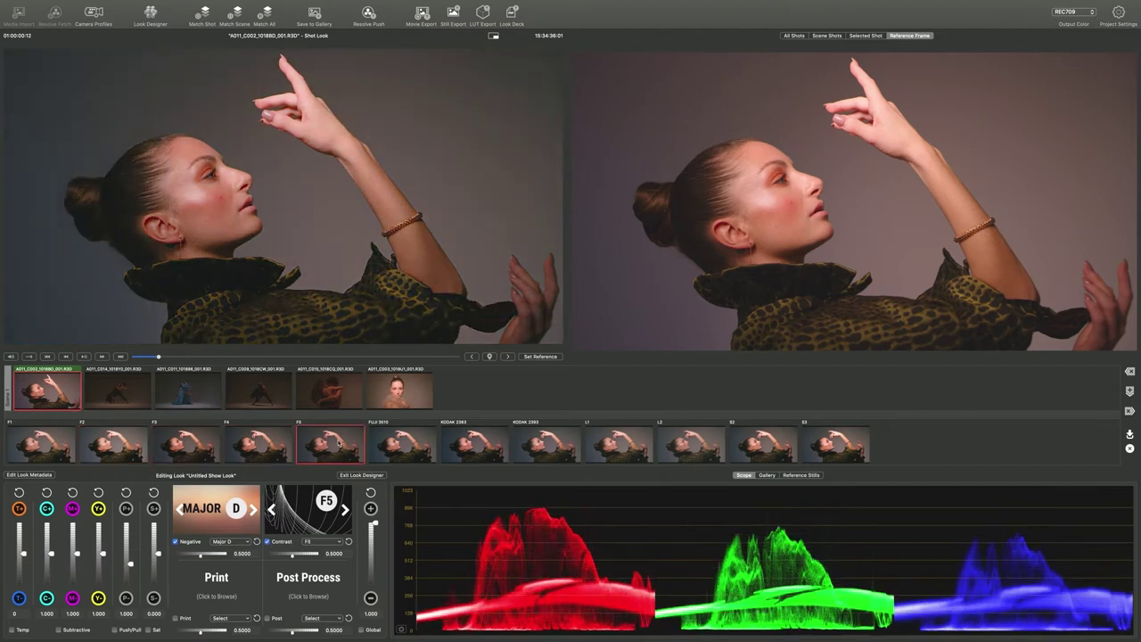
click(403, 443)
click(483, 440)
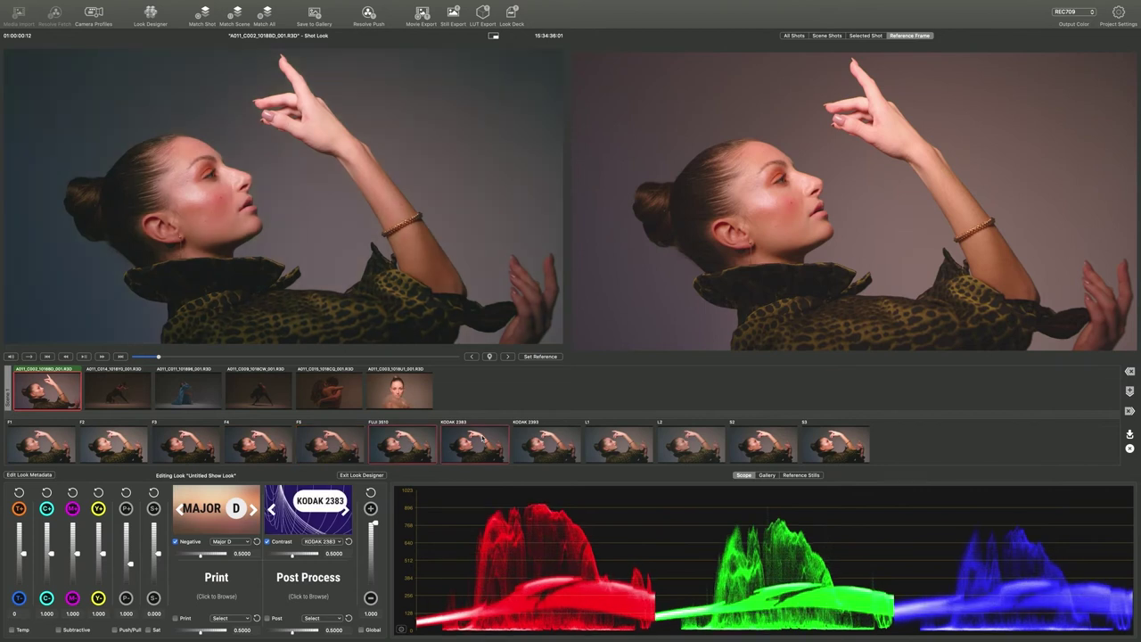
click(545, 440)
click(622, 450)
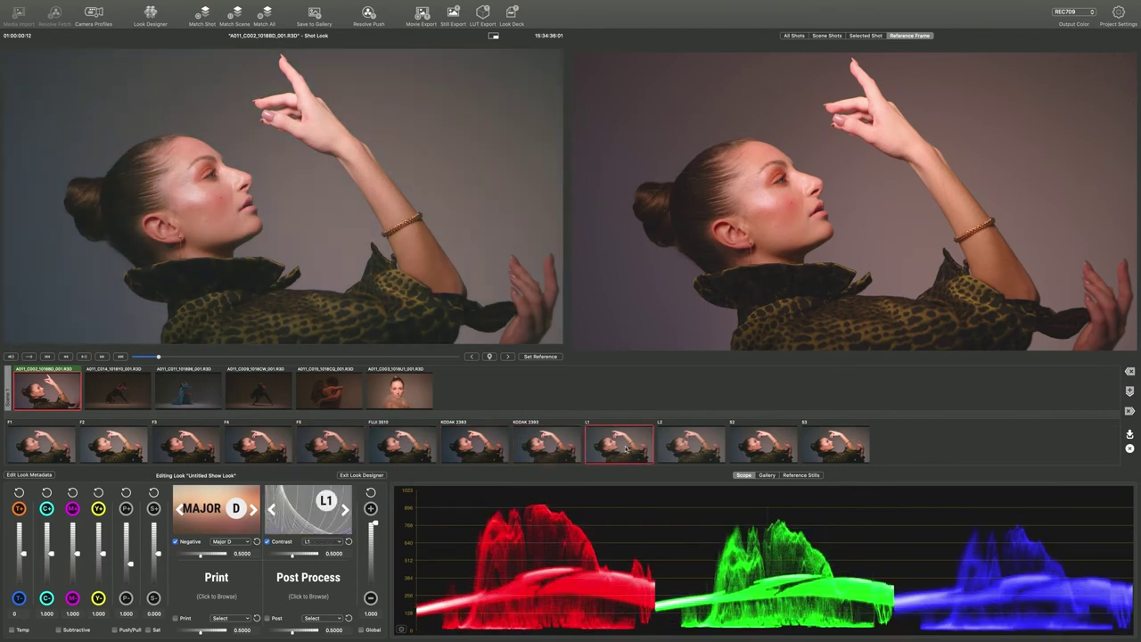
click(696, 442)
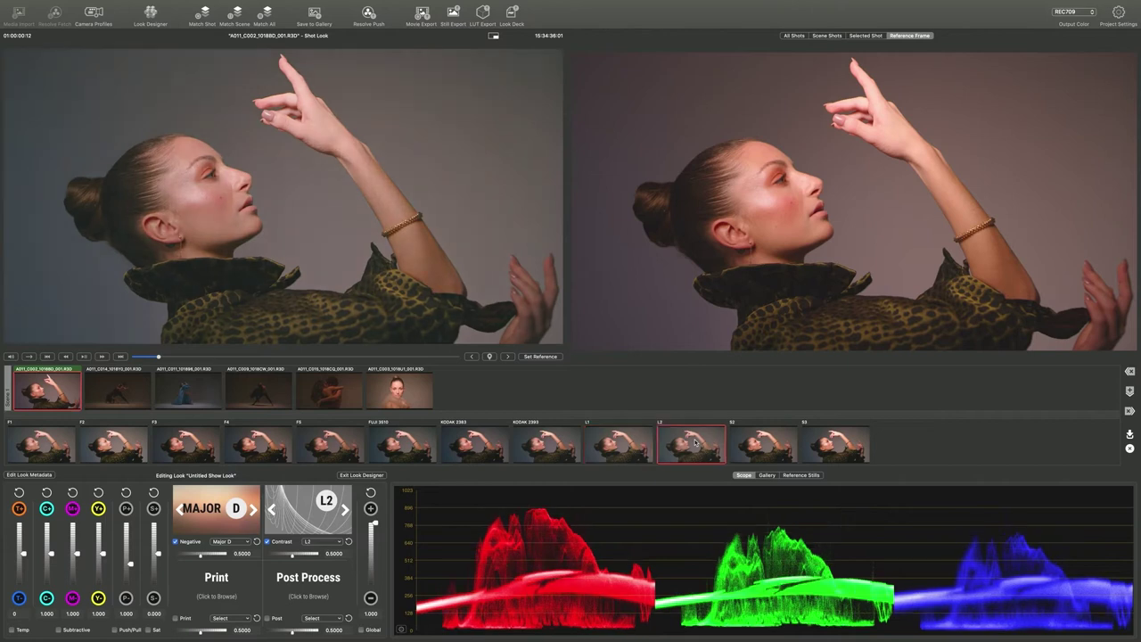
click(768, 440)
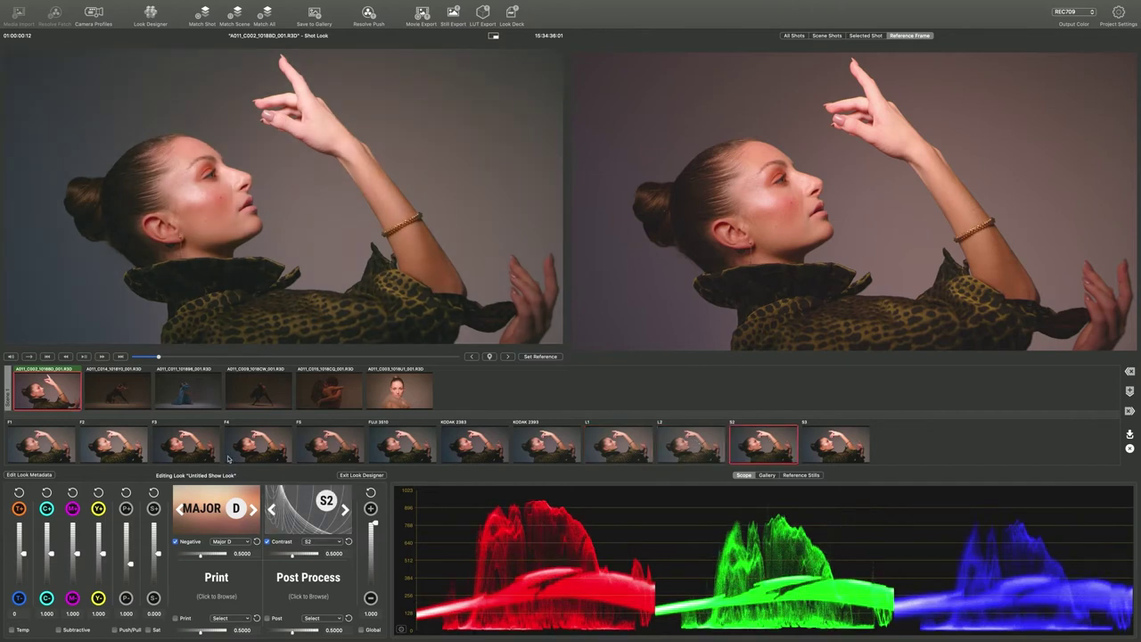
Settle on the S3 contrast preset and enable print emulation with the 5000D Gen I NOS stock
click(107, 444)
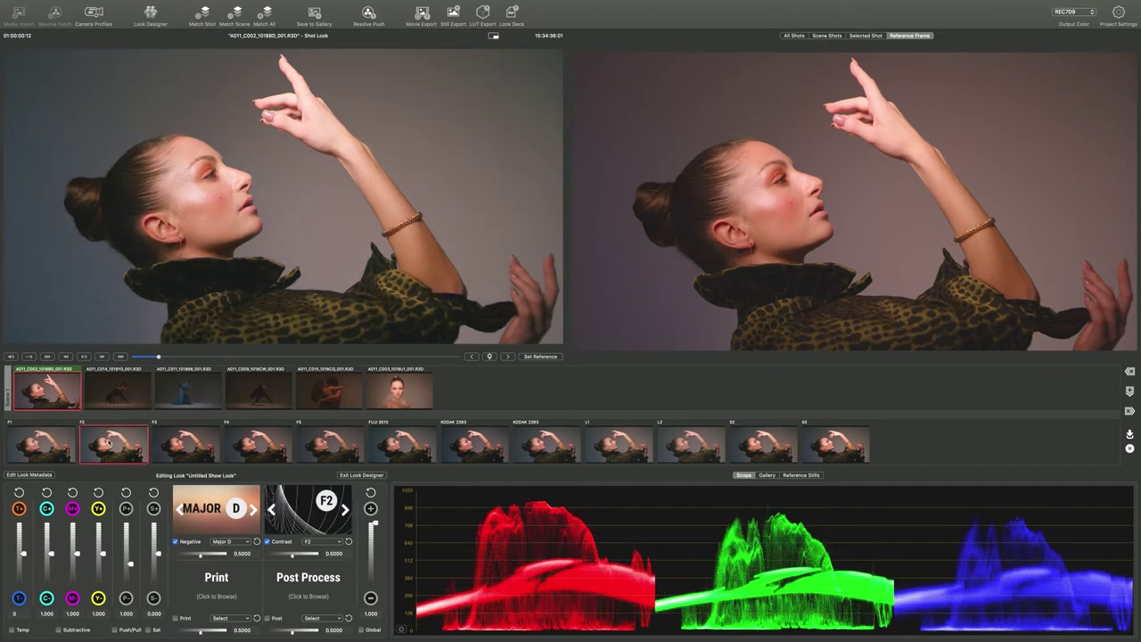
click(764, 446)
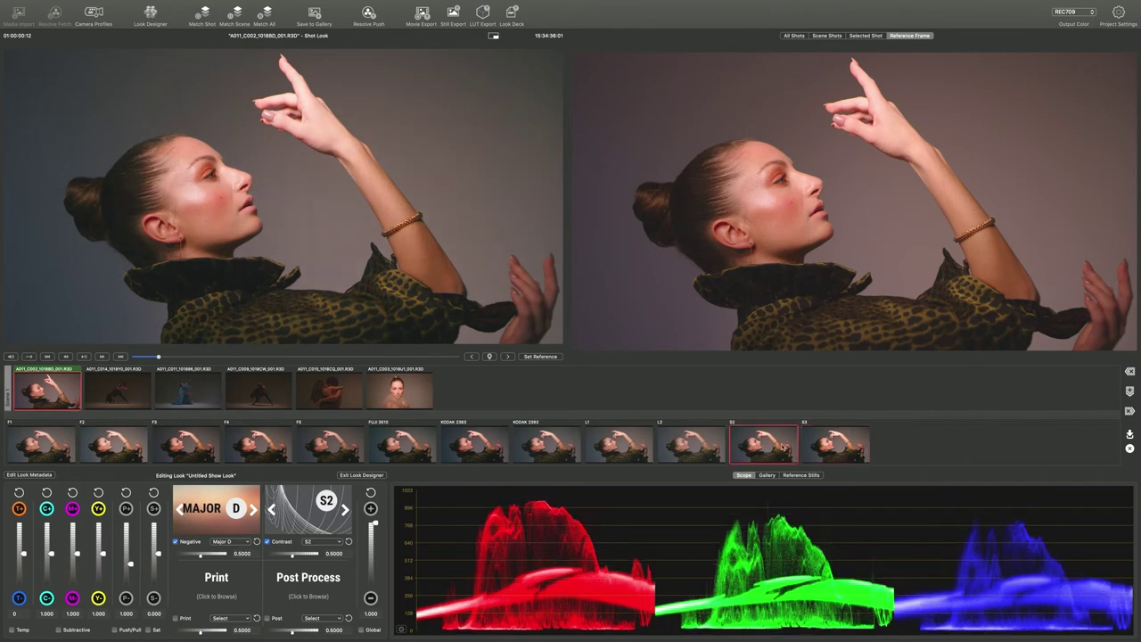
click(847, 439)
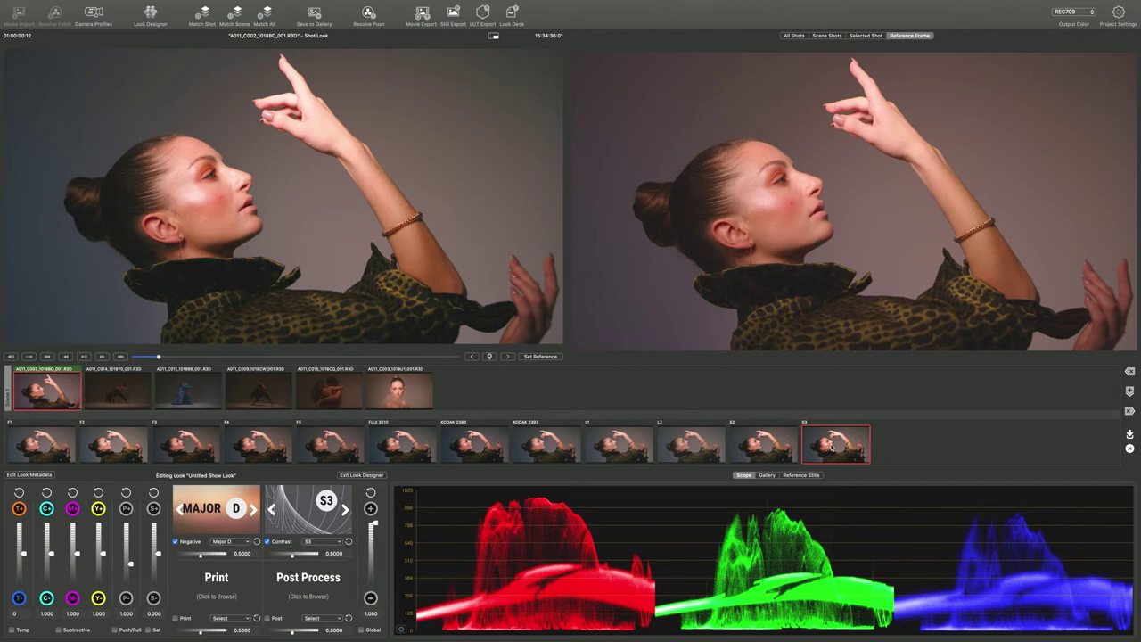
click(216, 581)
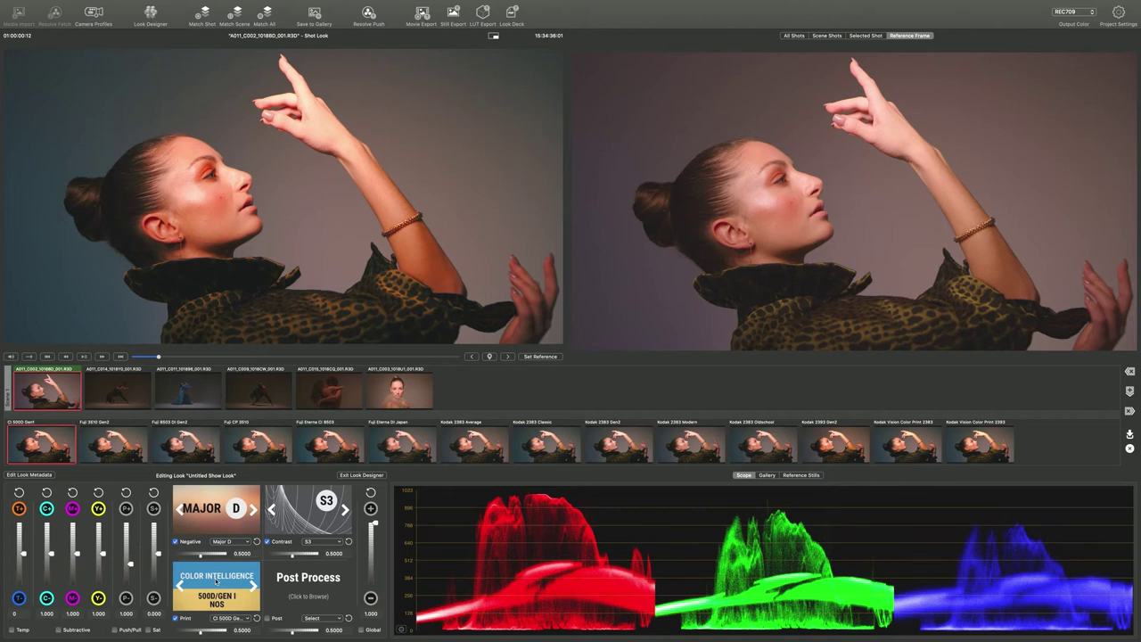
Compare Fuji 3510 Gen2, 8503 DI Gen2, Eterna CI 8503, Eterna DI Japan and Kodak 2383 Average print stocks
click(115, 444)
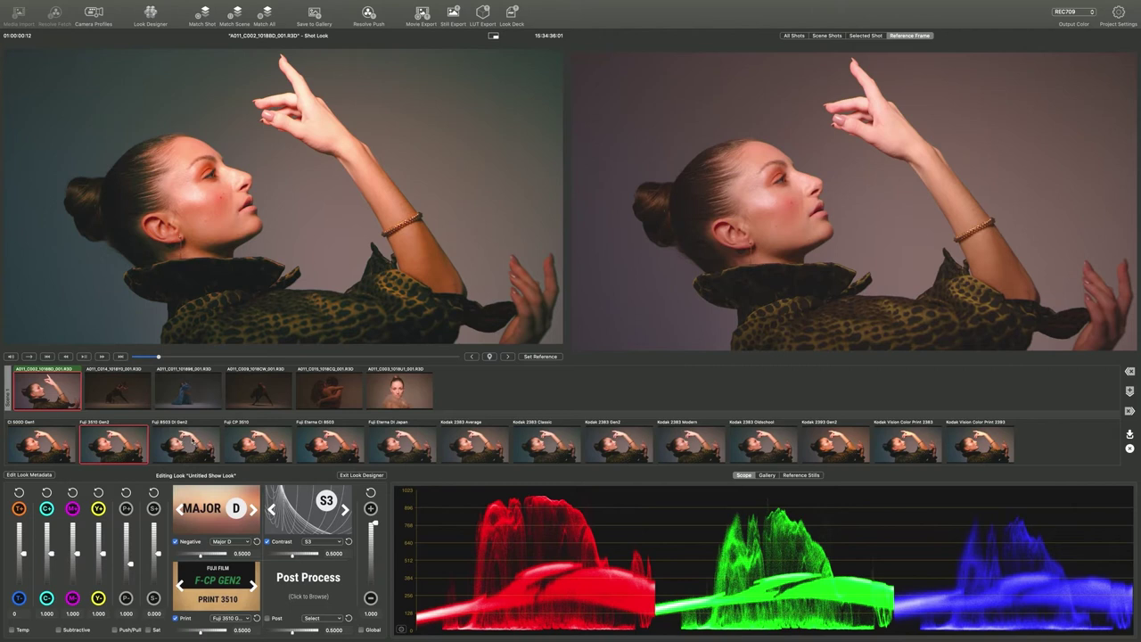
click(188, 442)
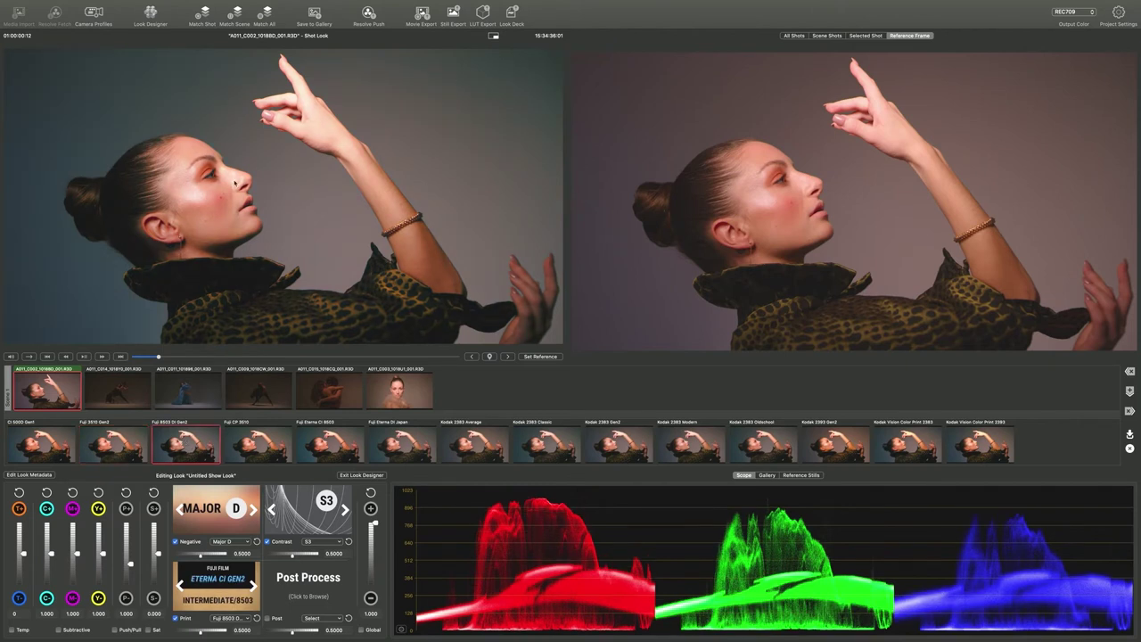
click(333, 448)
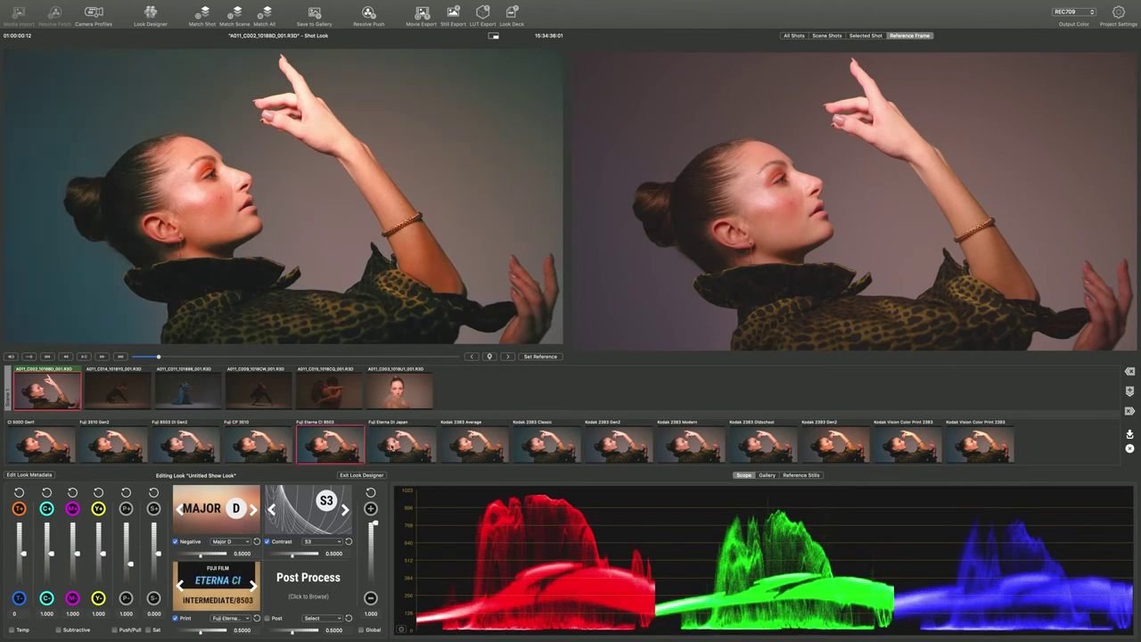
click(402, 446)
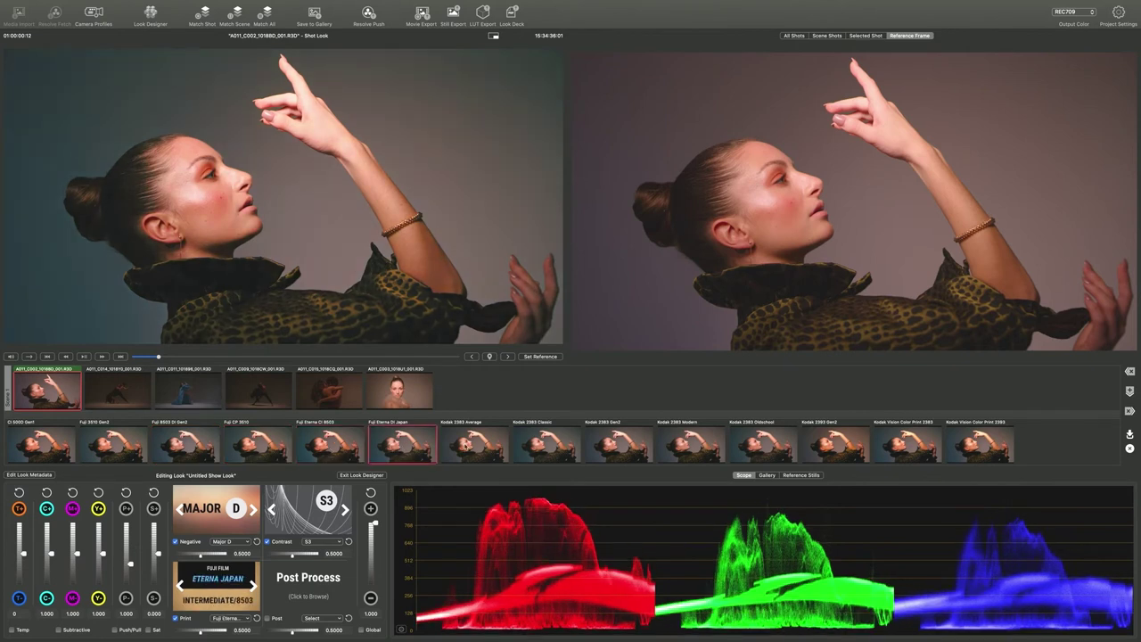
click(474, 444)
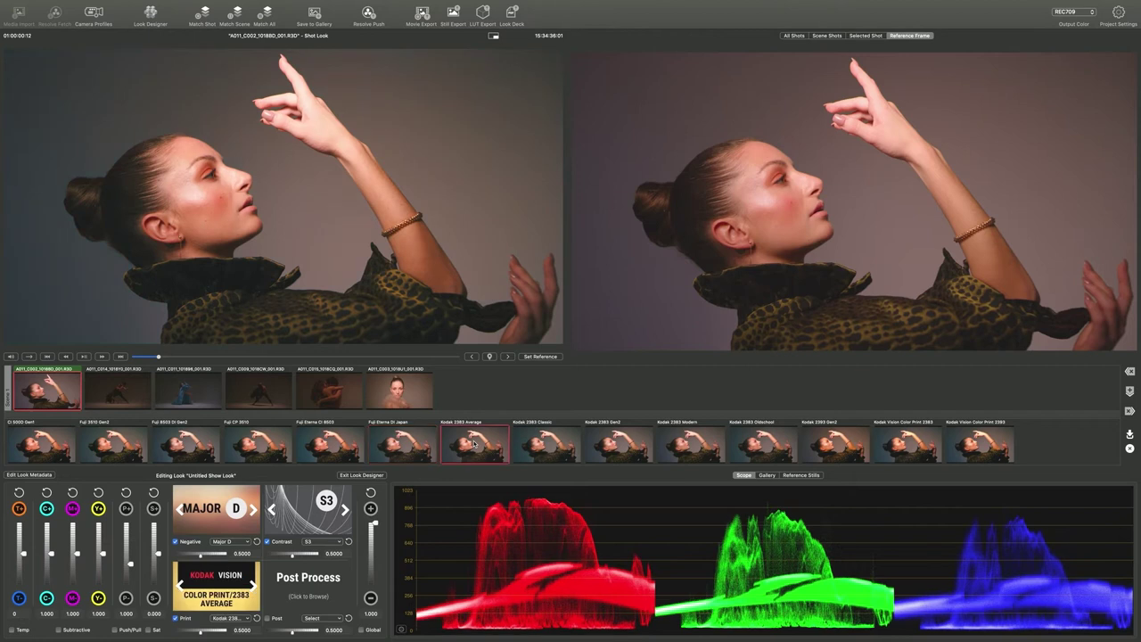
Compare Kodak 2383 Classic, Gen2, Modern, Oldschool, Vision Color Print 2383 and 2393 Gen2 print stocks
click(550, 443)
click(623, 443)
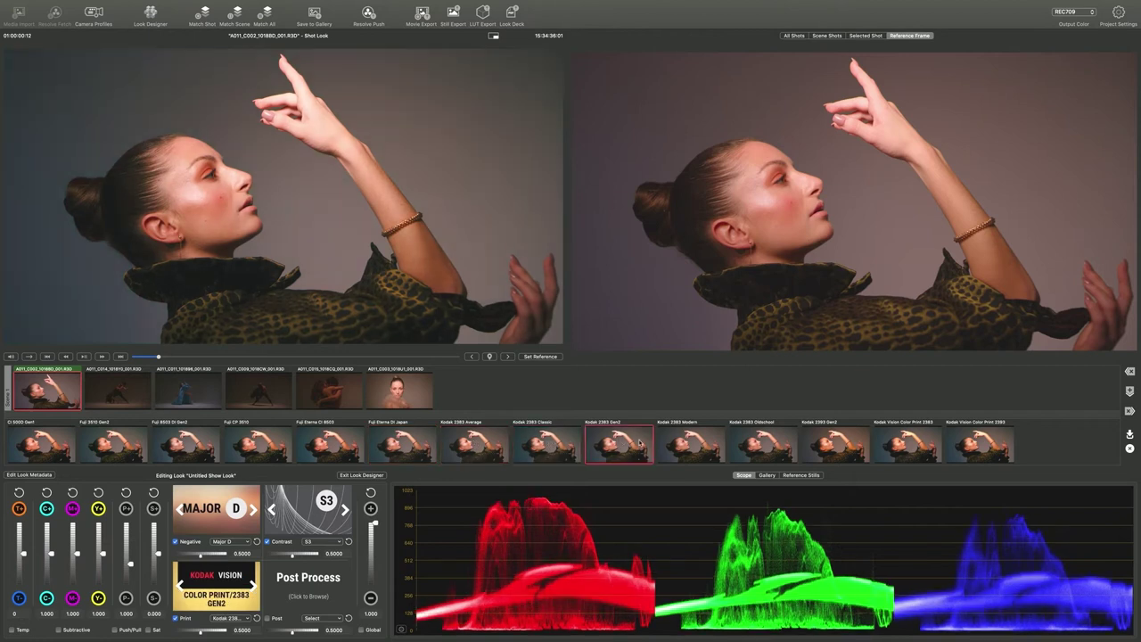
click(694, 442)
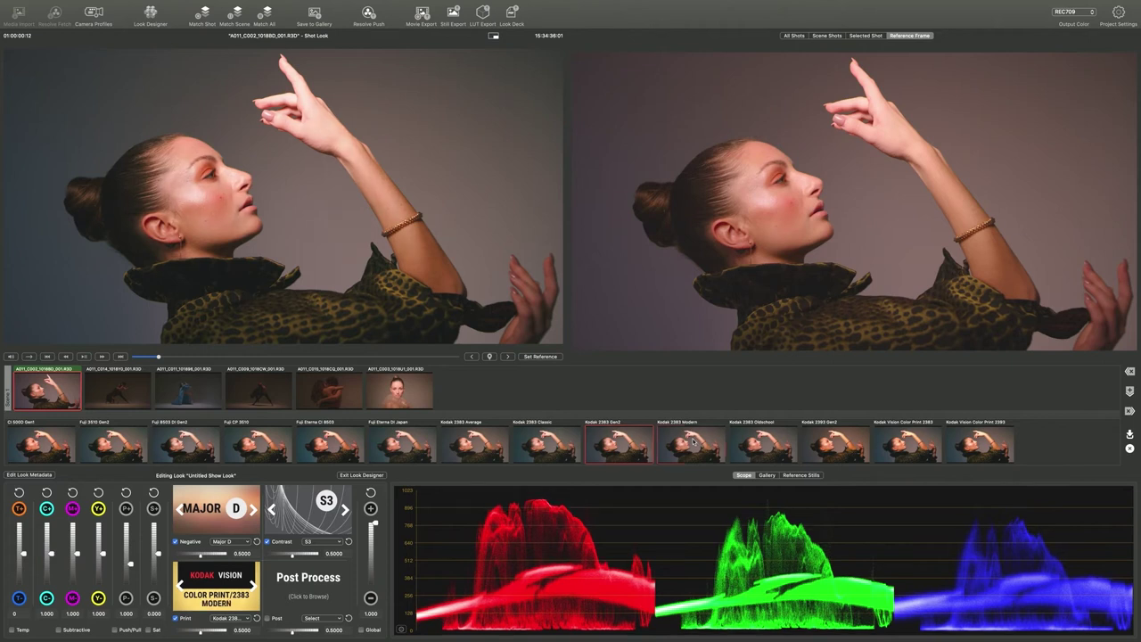
click(759, 441)
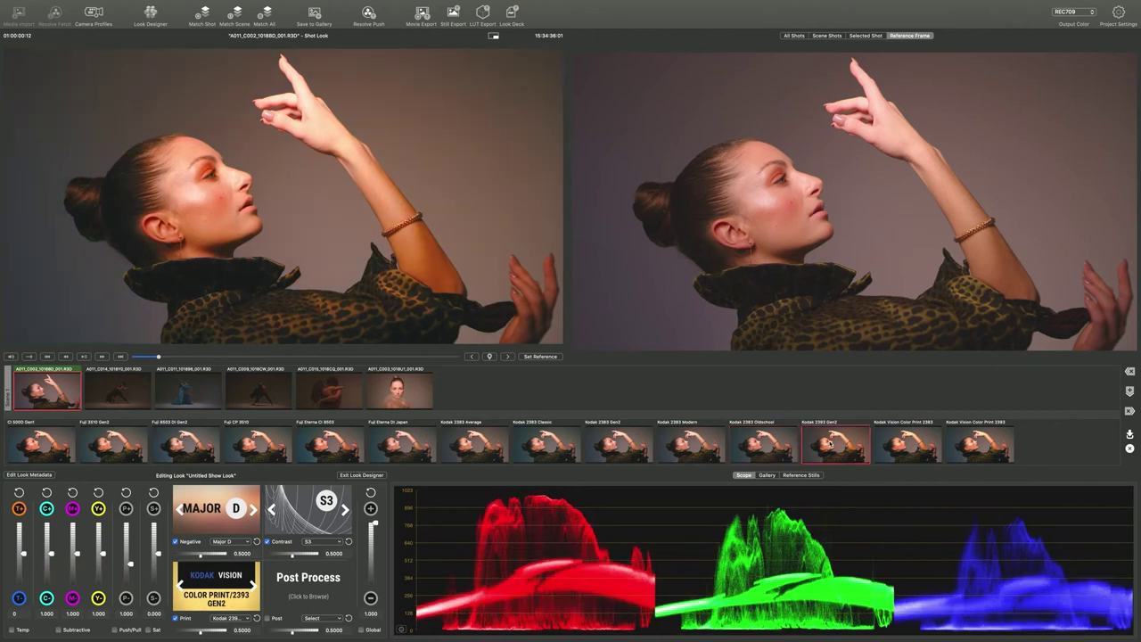
click(907, 441)
click(980, 440)
click(838, 455)
Settle on the Fuji 8503 DI Gen2 print stock and add Film Print Emulation as post process
click(760, 448)
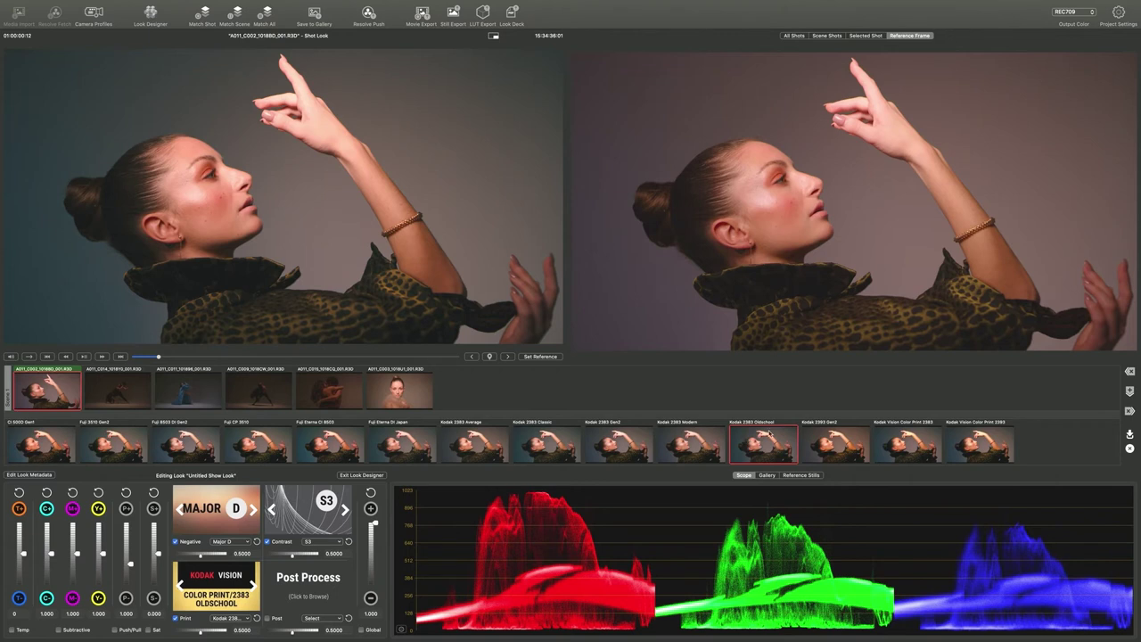
click(184, 440)
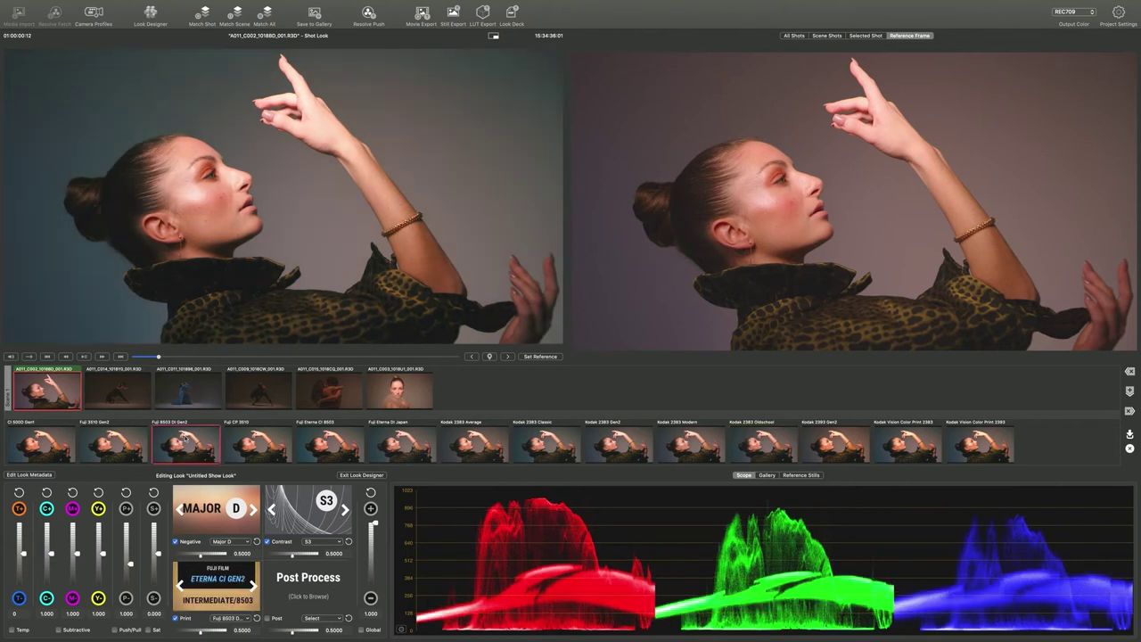
click(309, 581)
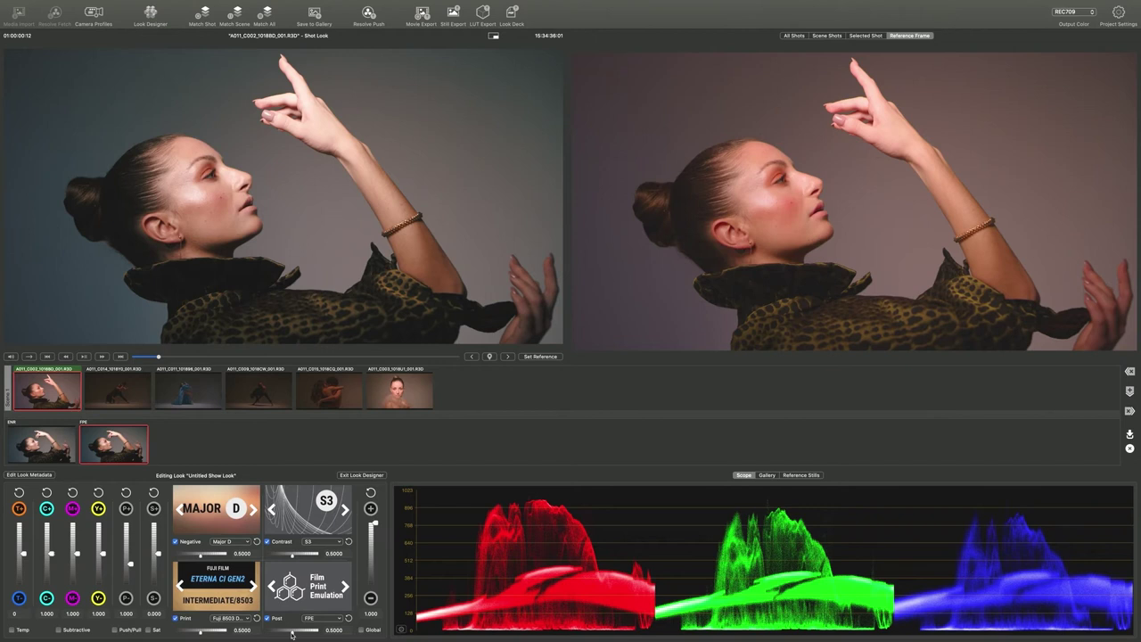
Set Film Print Emulation strength to 0.2804, keep Post enabled, and exit the Look Designer
drag(294, 630, 267, 632)
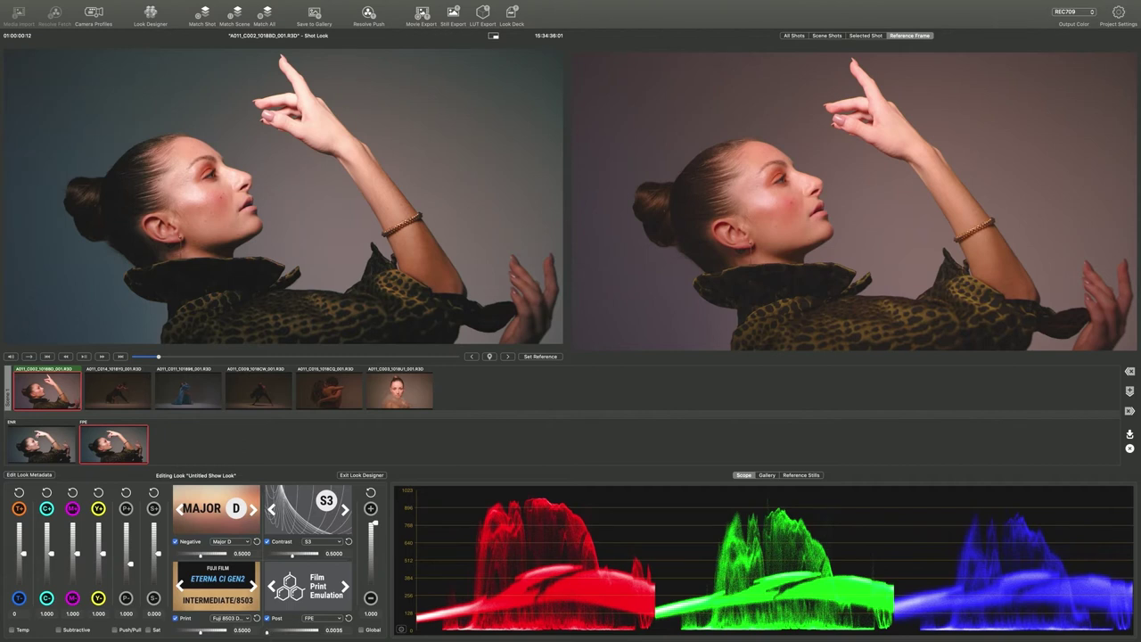
drag(270, 632, 280, 631)
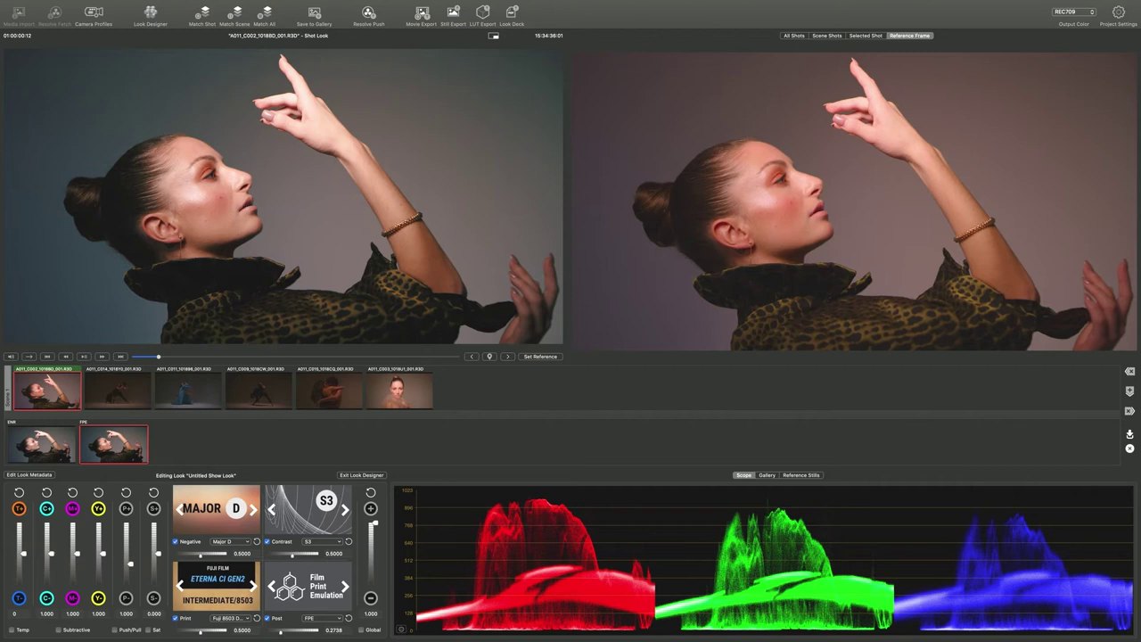
drag(281, 630, 283, 630)
click(268, 618)
click(360, 476)
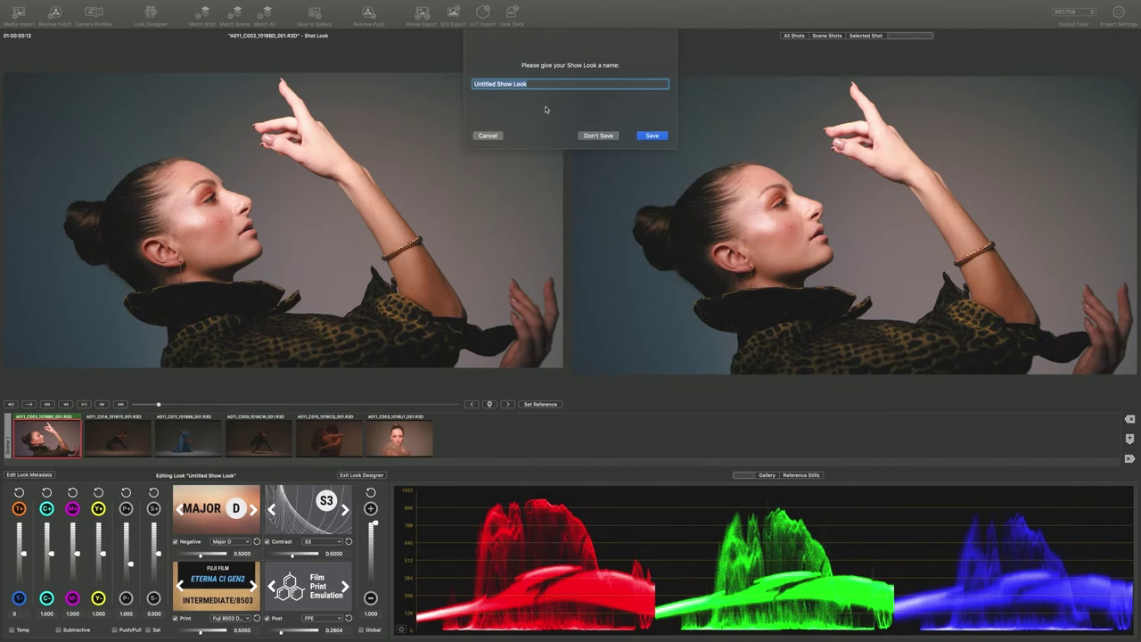
Name the Show Look 'Ballet close up' and save it to My Looks
text(B)
text(allet close up)
click(652, 137)
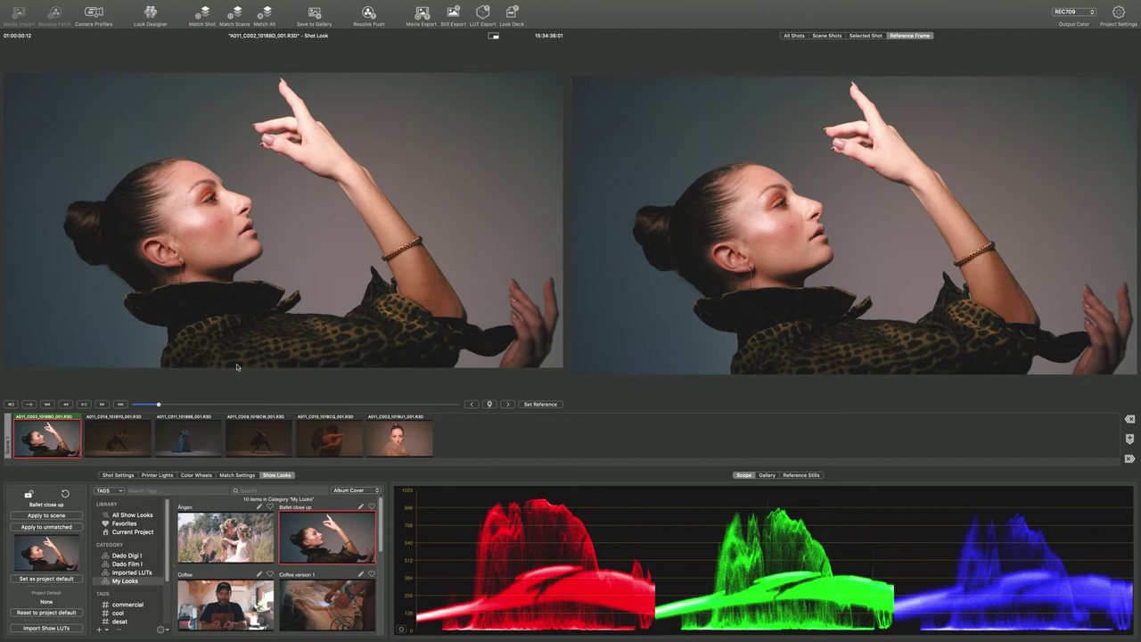
Select the blue-dress dancer clip A011_C011 at a later frame and apply the Ballet close up look
click(401, 440)
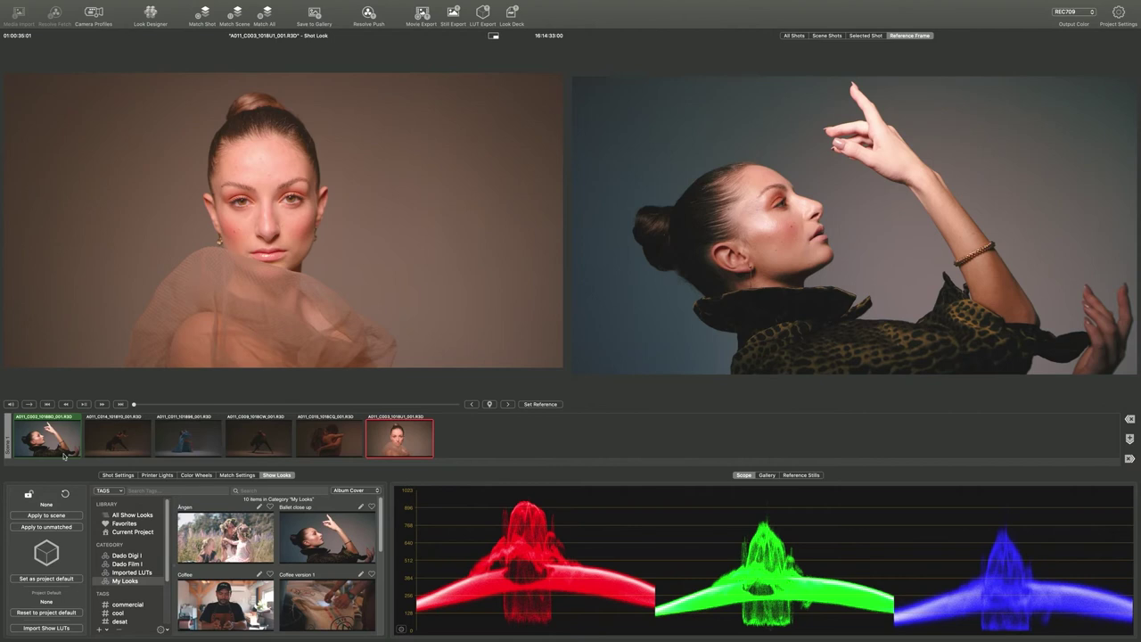
click(40, 439)
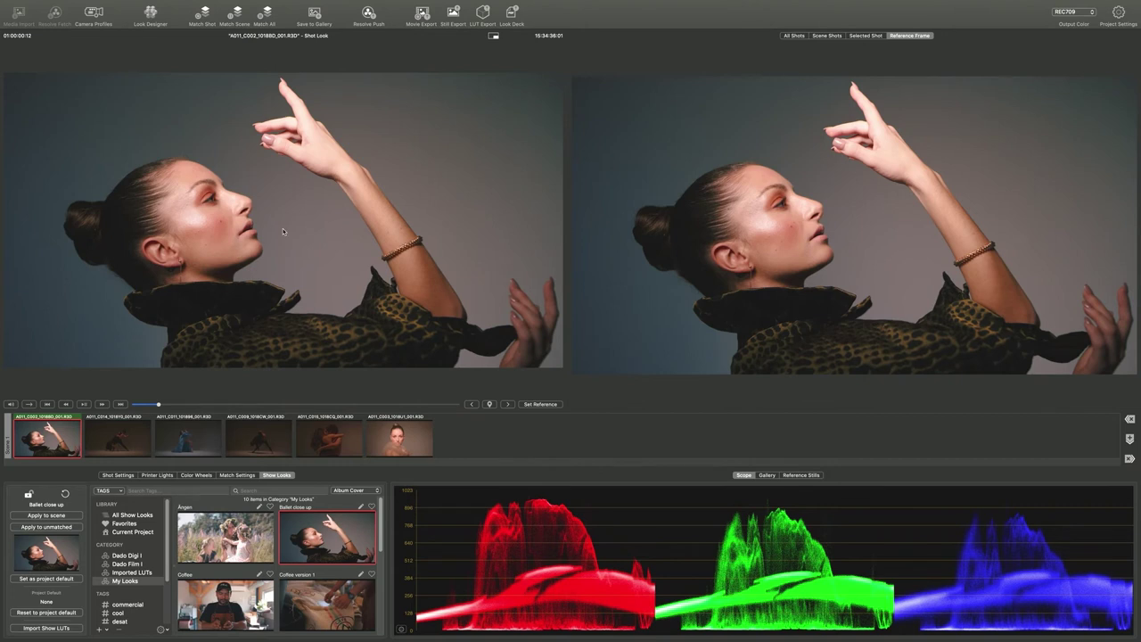
click(190, 443)
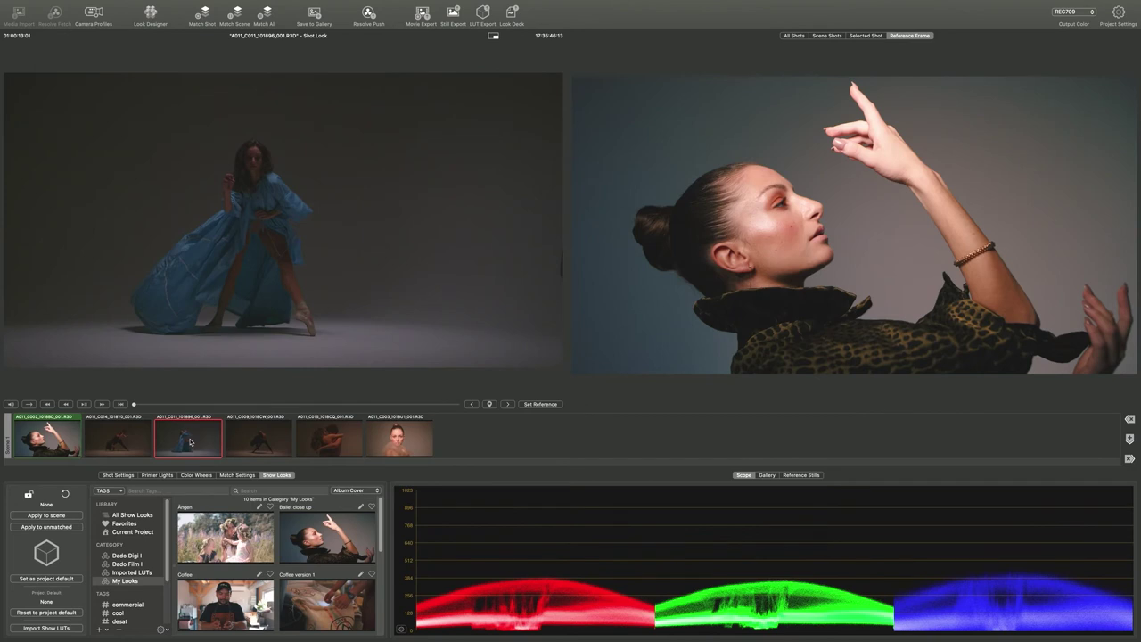
click(157, 405)
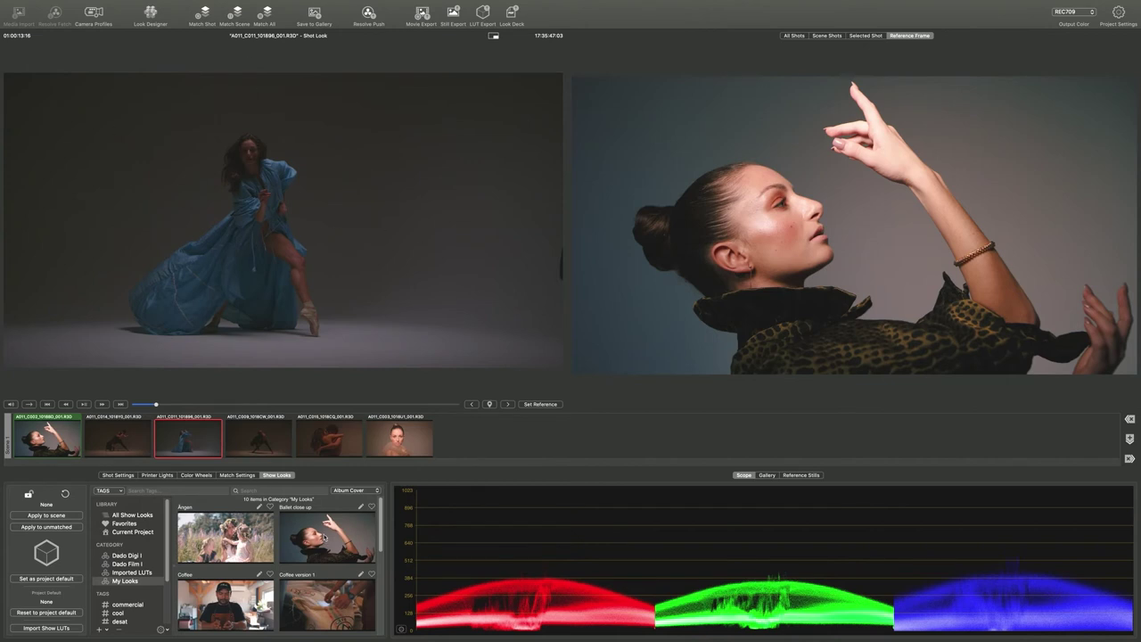
mouse_move(325, 538)
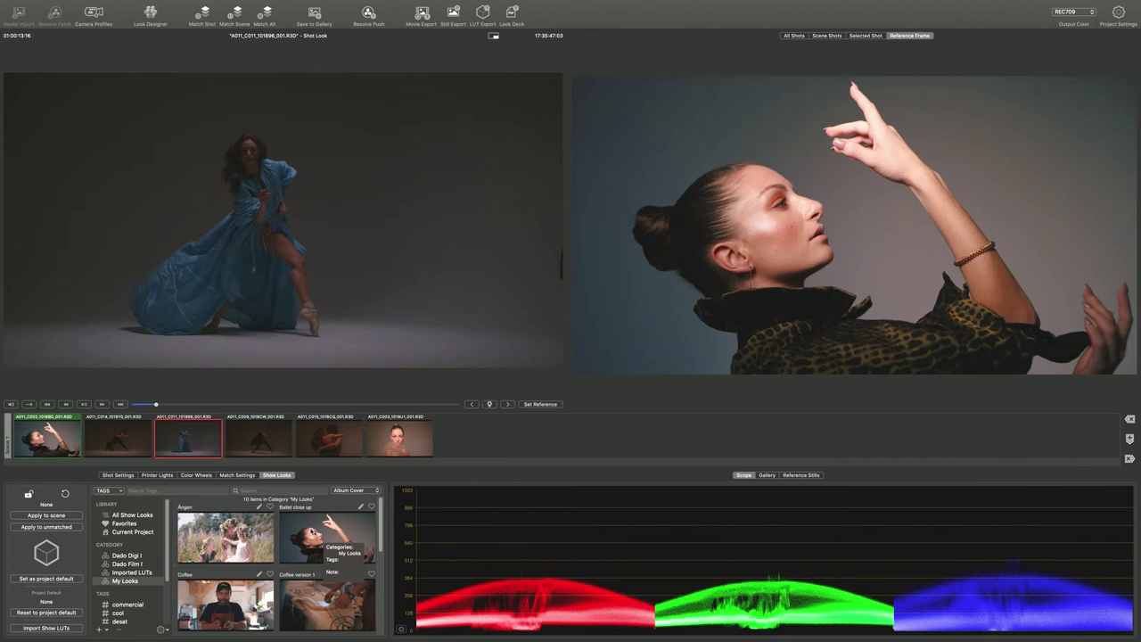
click(304, 524)
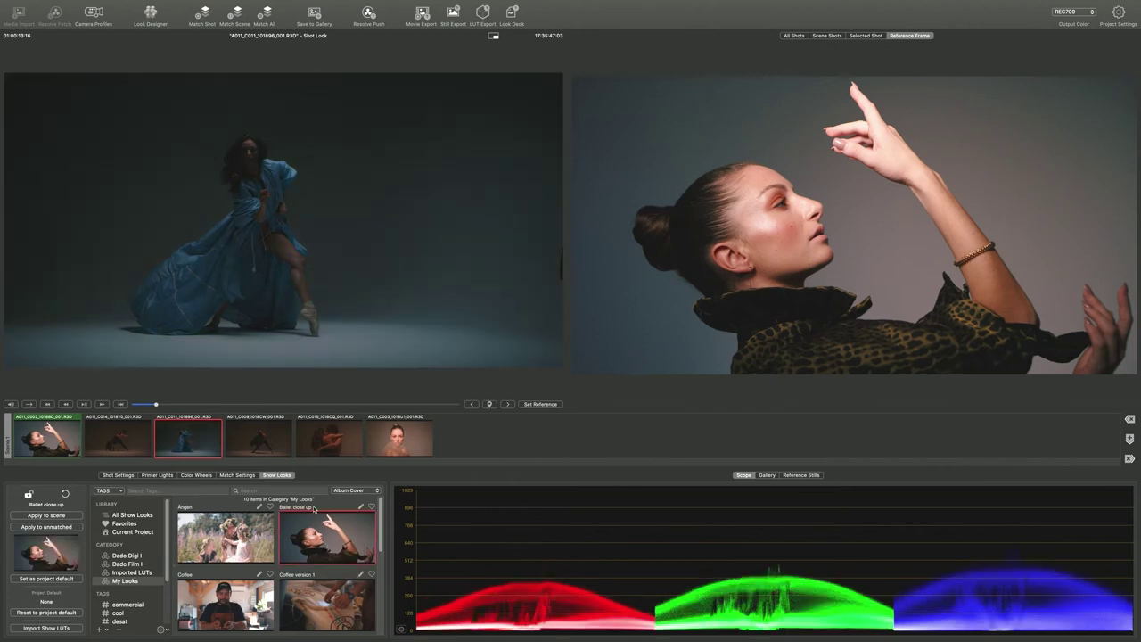
Reset the A011_C011 dancer shot to default and open a fresh Untitled Show Look in Look Designer
right_click(193, 437)
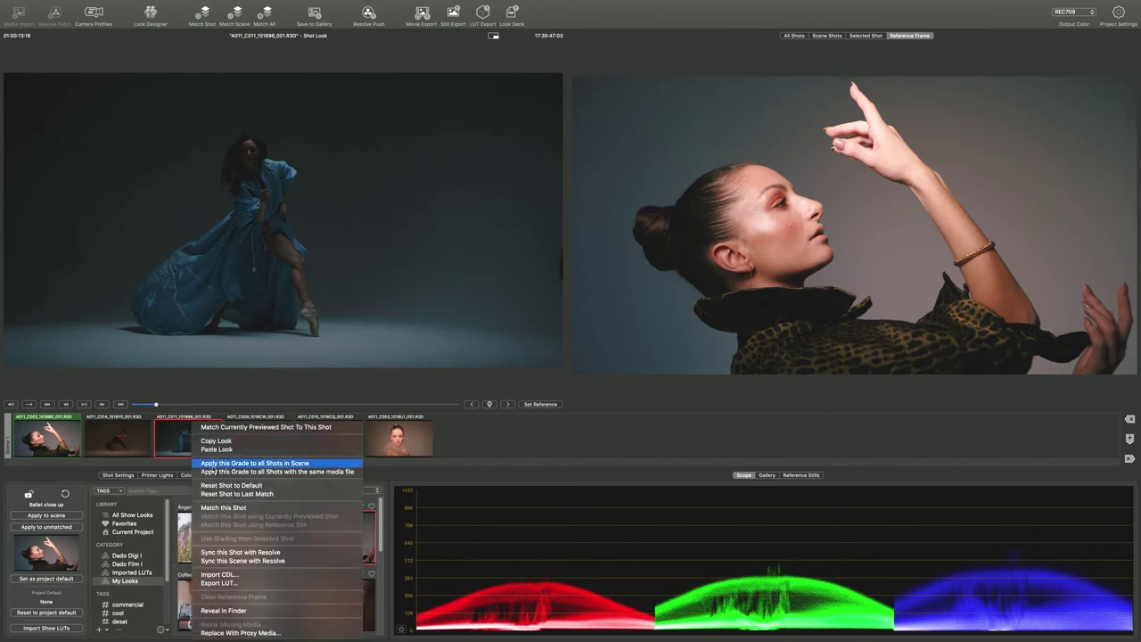
click(225, 487)
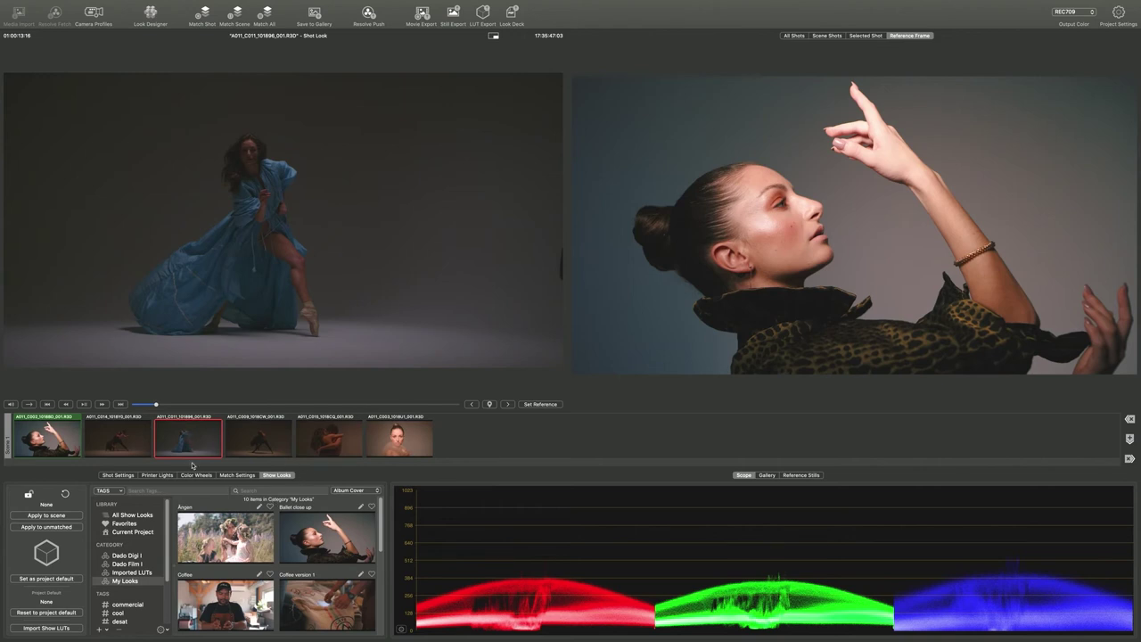
click(157, 19)
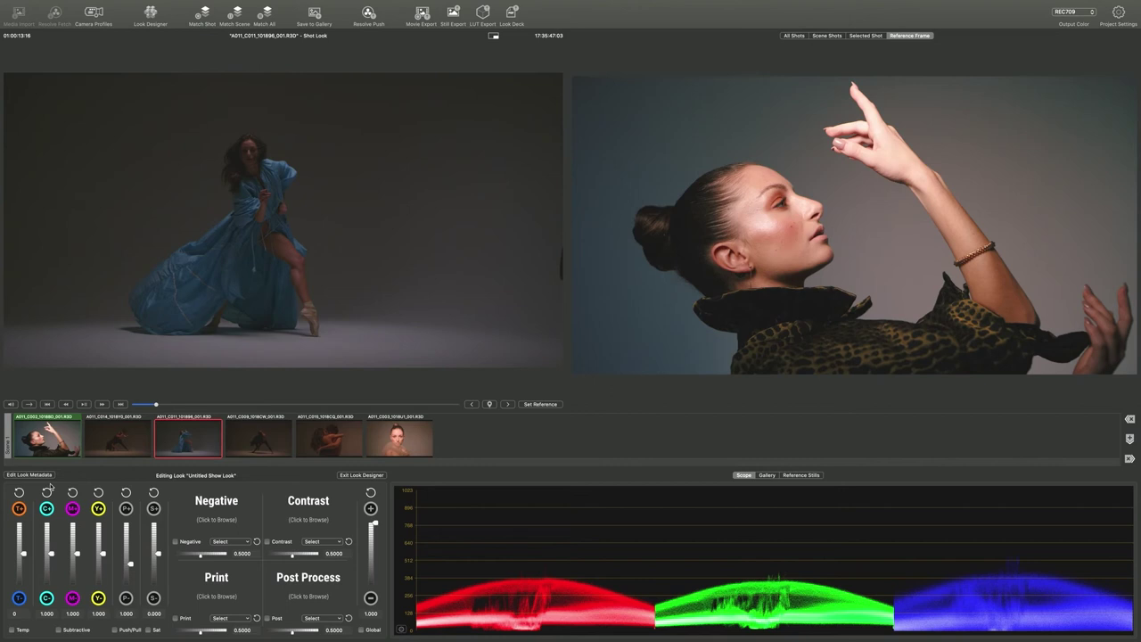
Raise push/pull to 1.080 and start browsing negative film stocks, comparing with emulation off
click(125, 509)
click(125, 509)
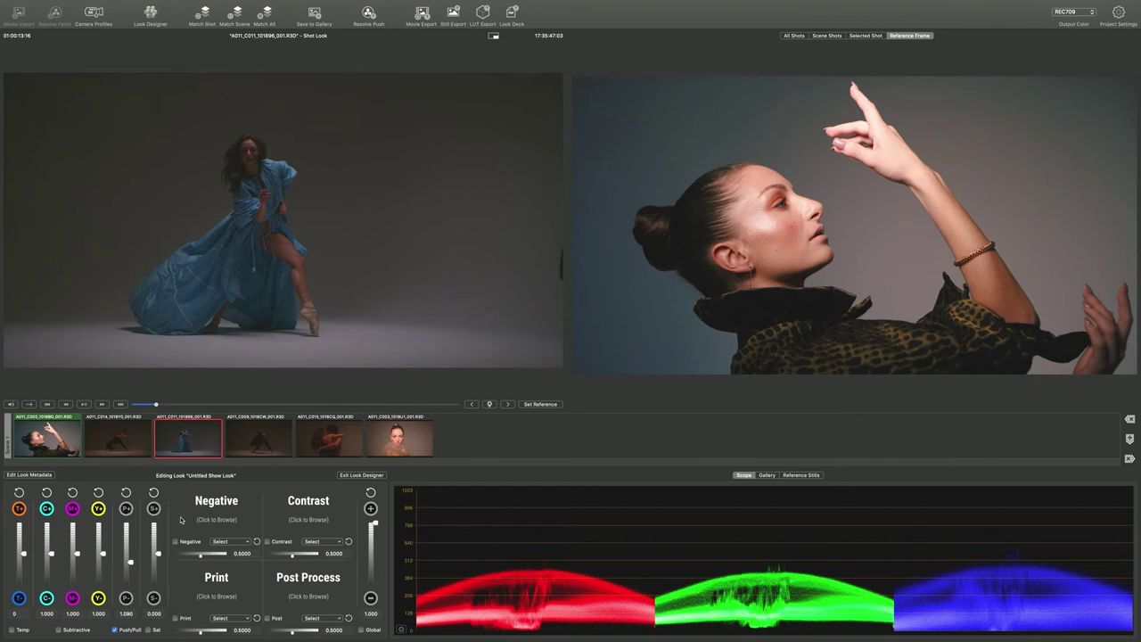
click(236, 504)
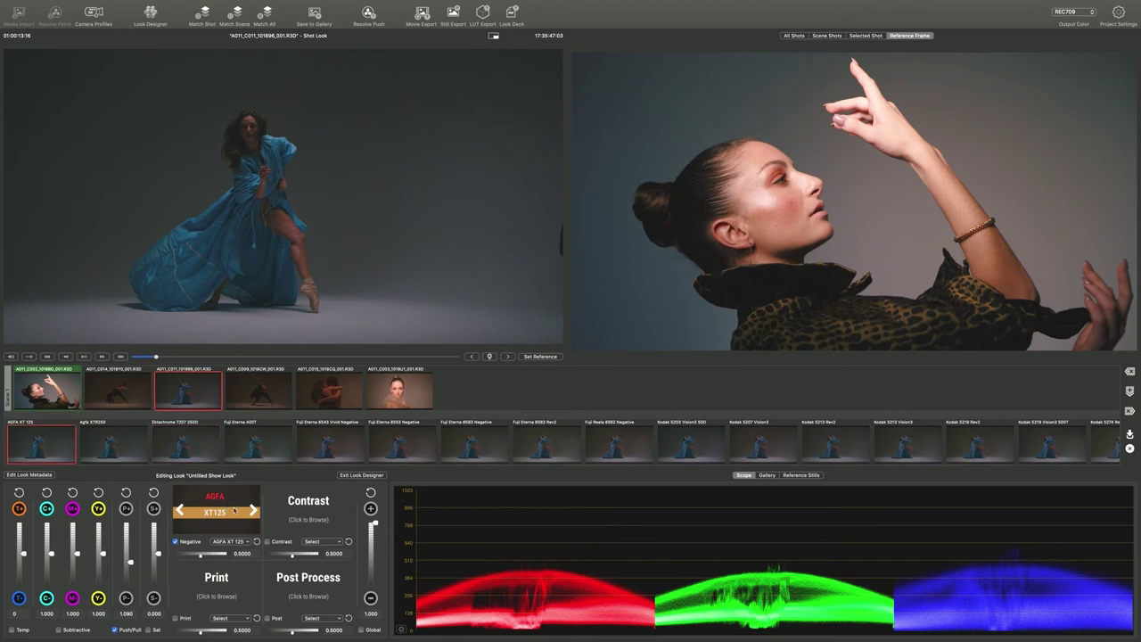
click(253, 510)
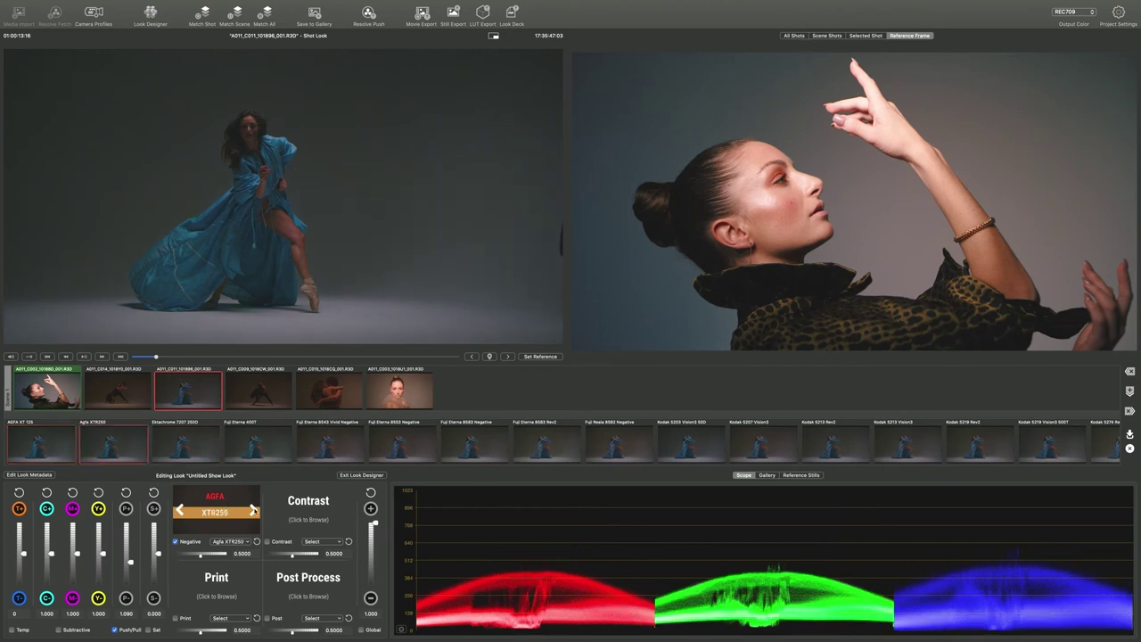
click(253, 510)
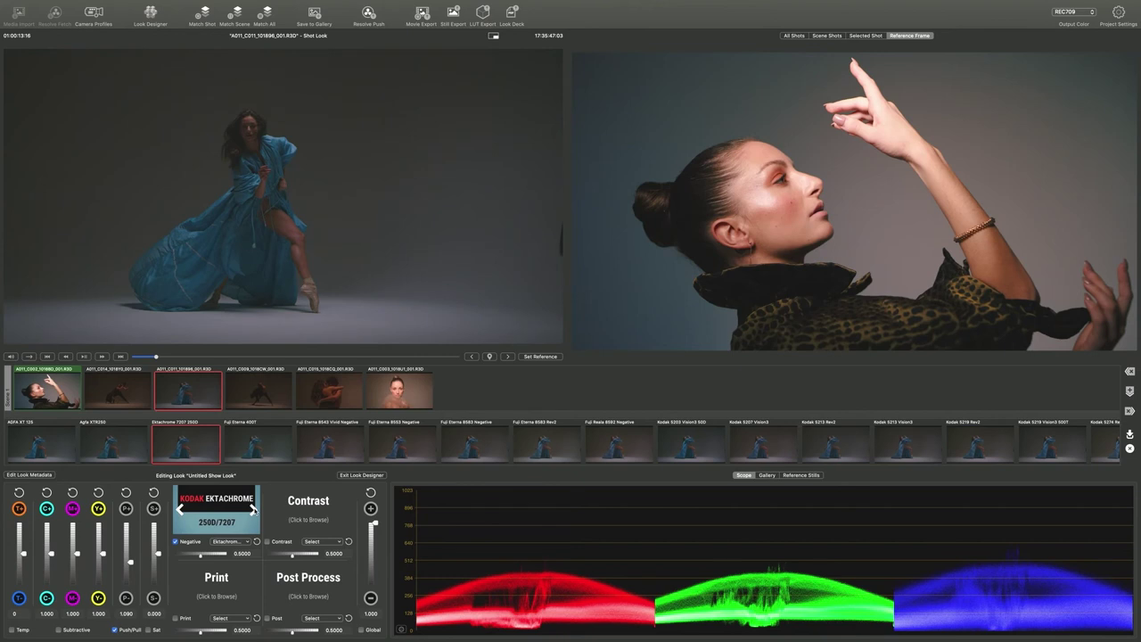
click(176, 541)
Browse past the Fuji Eterna negatives to Kodak Vision3 50D and add the F1 contrast curve
click(262, 439)
click(330, 440)
click(399, 445)
click(502, 445)
click(548, 443)
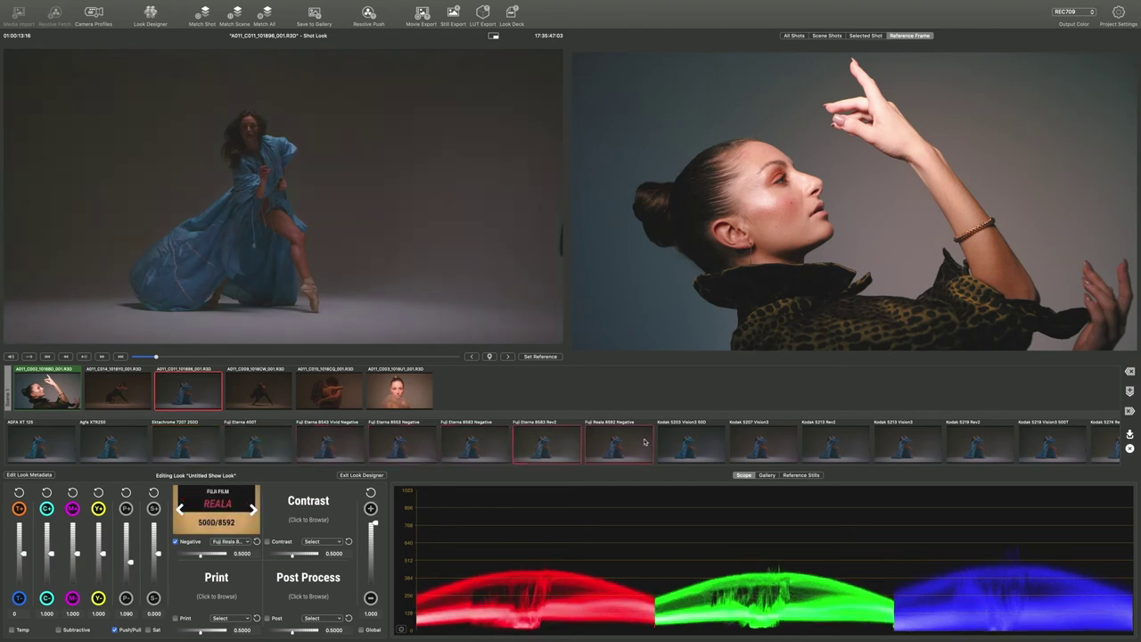
click(701, 451)
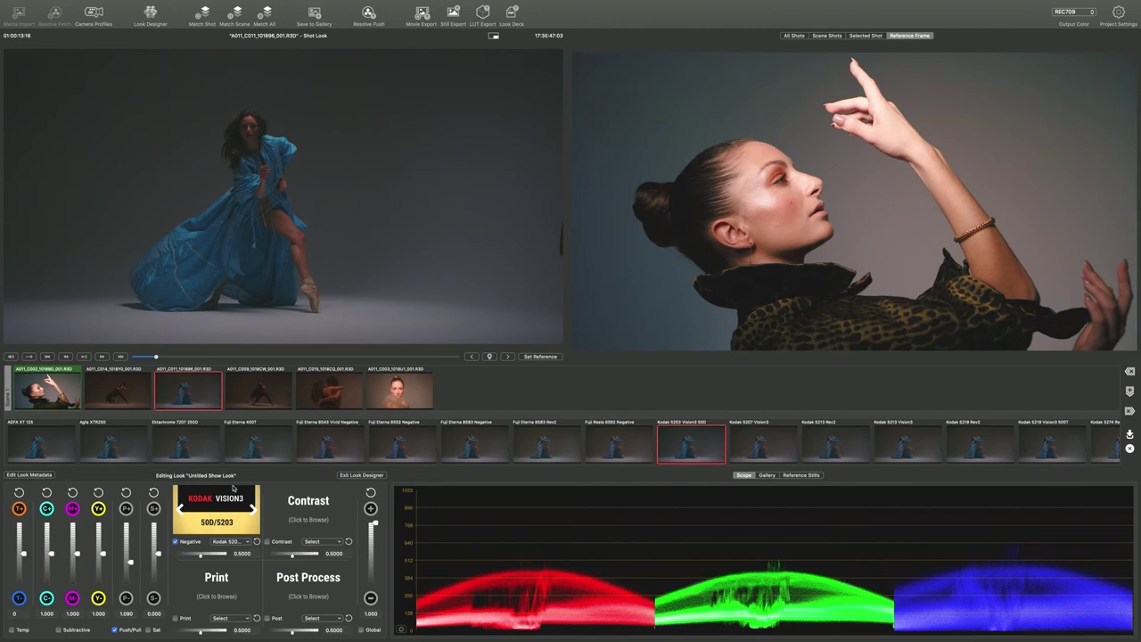
click(309, 509)
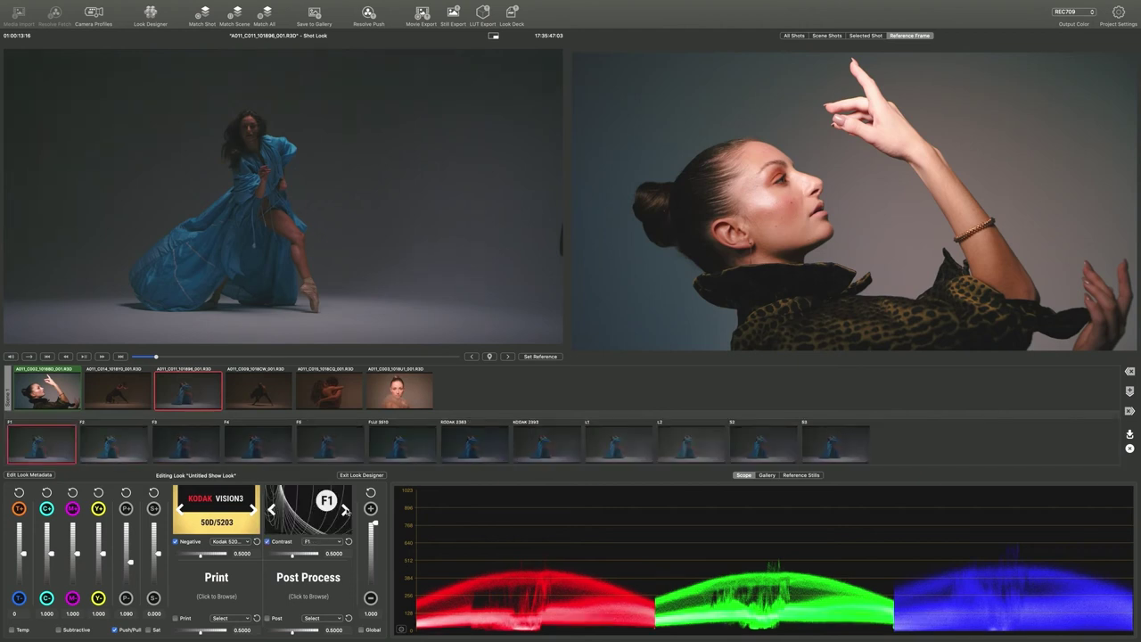
Cycle contrast presets from F2 to S2, lower its strength to 0.1576, and compare before/after
click(345, 510)
click(345, 511)
double_click(345, 510)
double_click(345, 510)
click(345, 510)
double_click(345, 510)
double_click(345, 511)
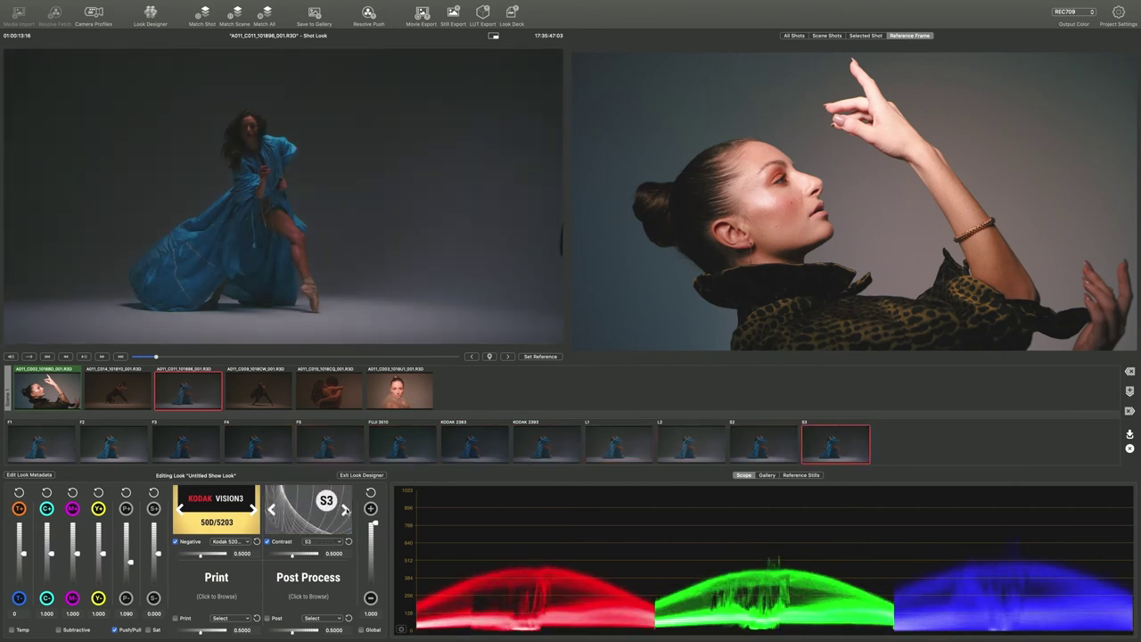
click(271, 510)
drag(298, 554, 274, 558)
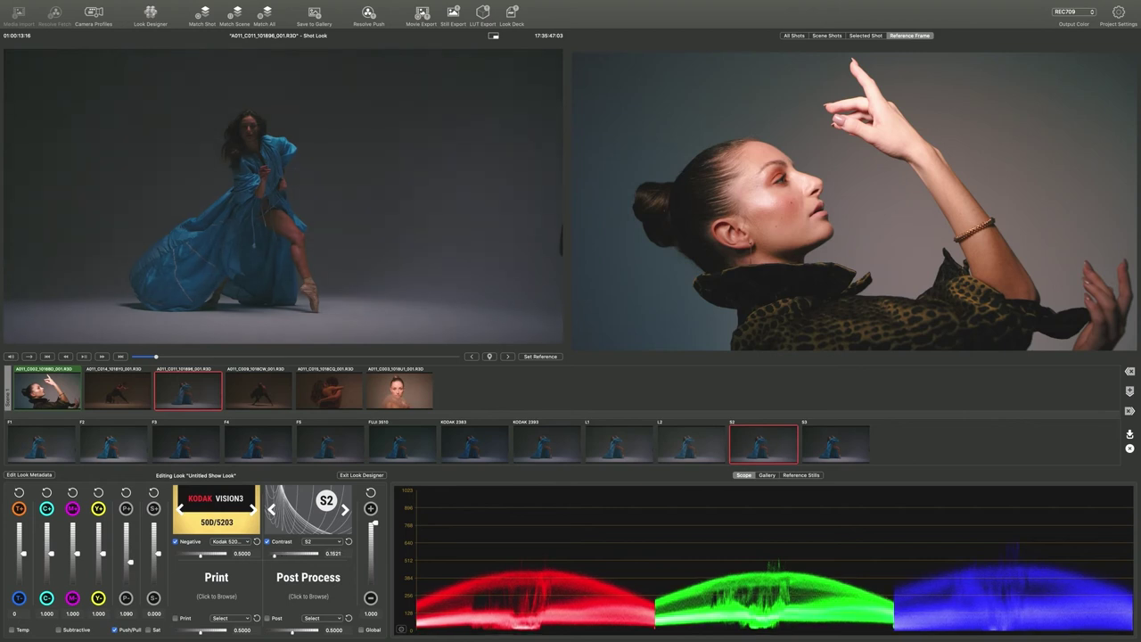
click(267, 541)
Try Fuji Eterna and Kodak 2383/2393 print stocks, then settle on Color Intelligence 5000D Gen I
click(219, 578)
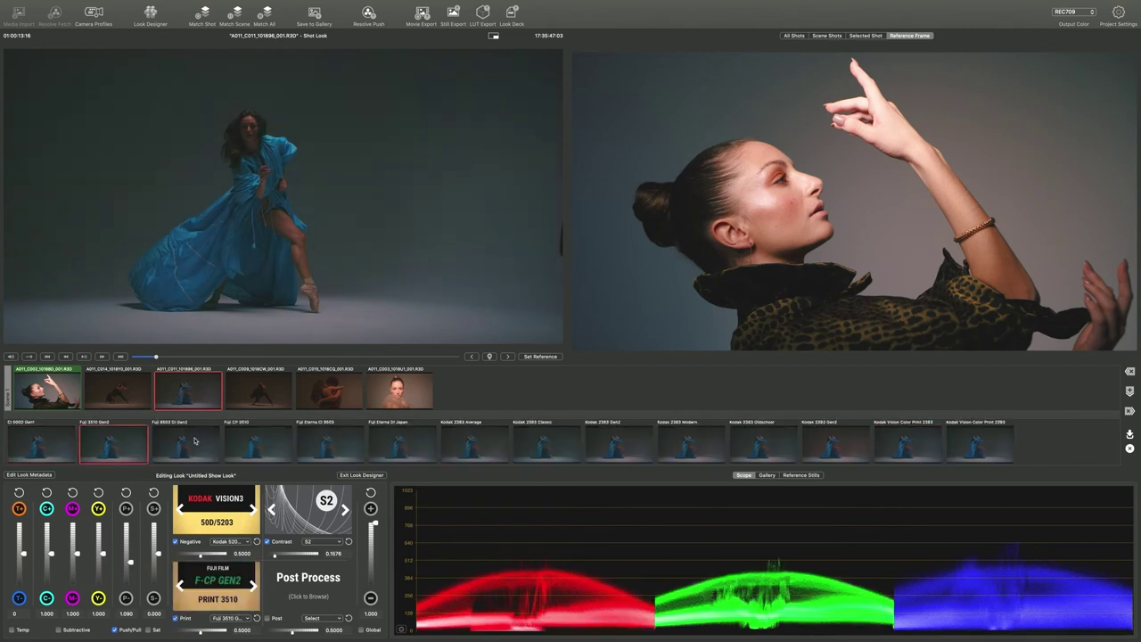
click(402, 444)
click(480, 443)
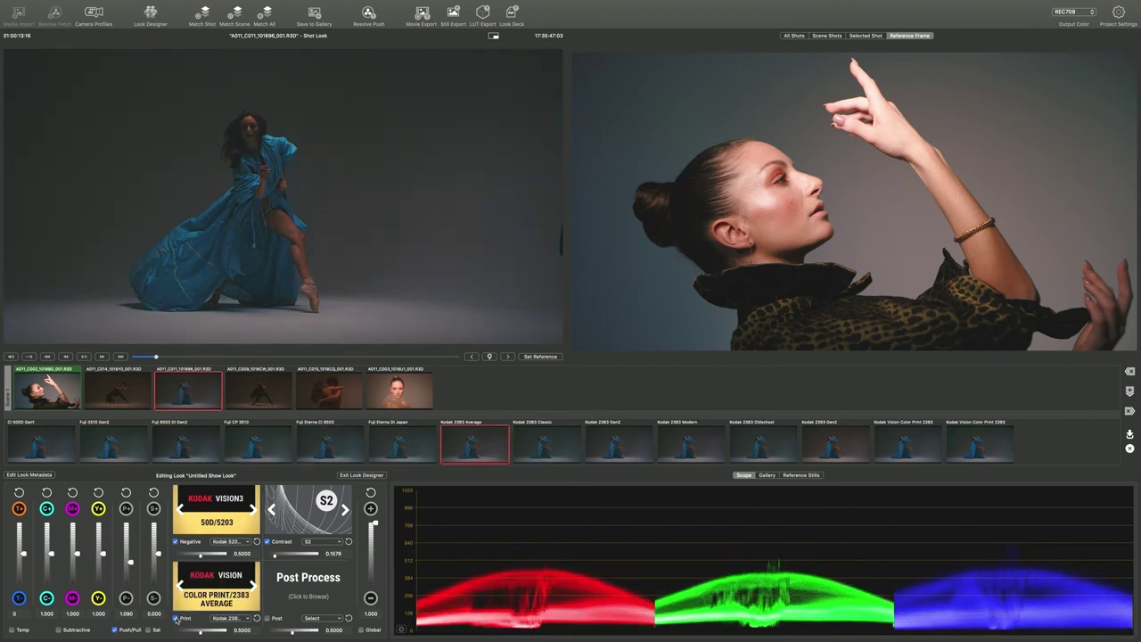
click(547, 443)
click(611, 448)
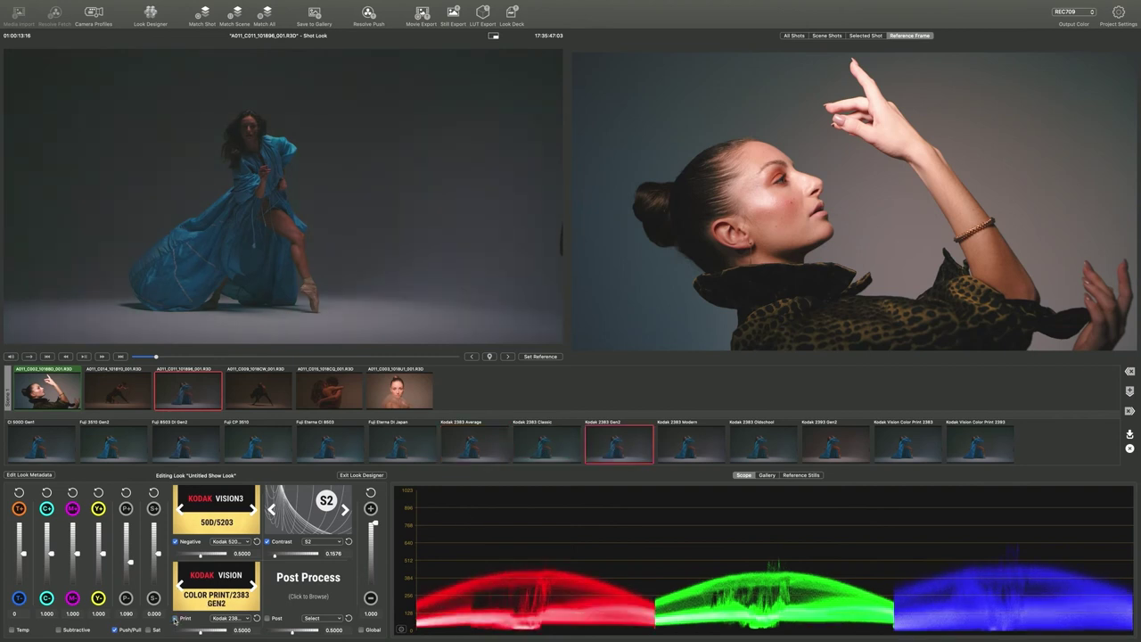
click(692, 446)
click(737, 447)
click(833, 442)
click(908, 443)
click(999, 443)
click(913, 446)
click(29, 442)
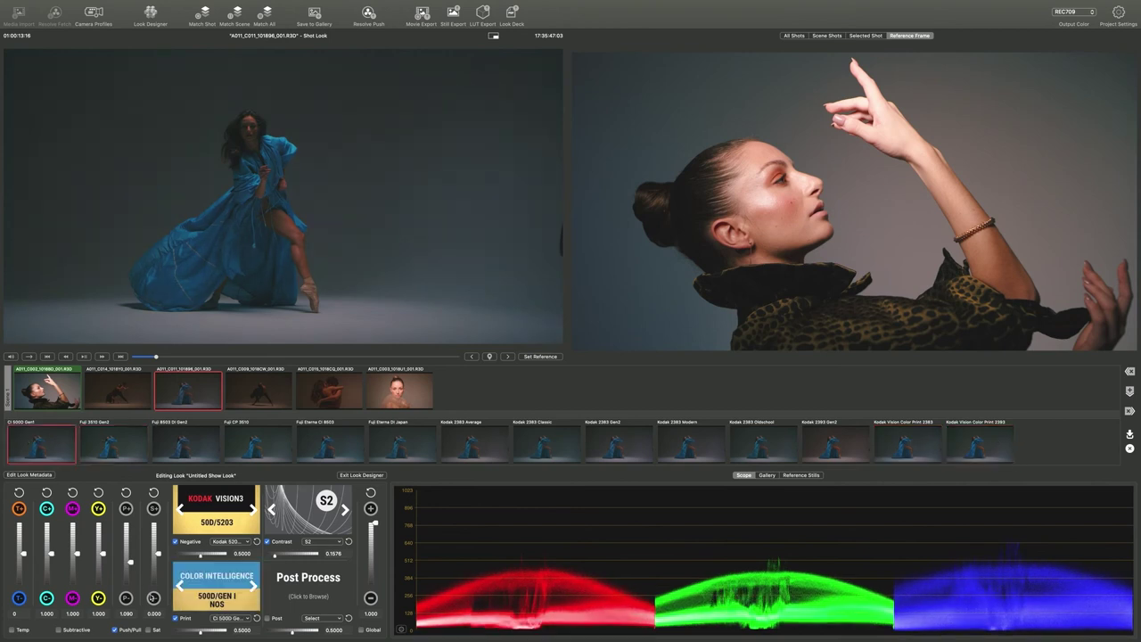
Compare with print emulation off and on, then set print strength to 0.2910
click(175, 618)
click(176, 618)
click(176, 618)
drag(200, 630, 189, 631)
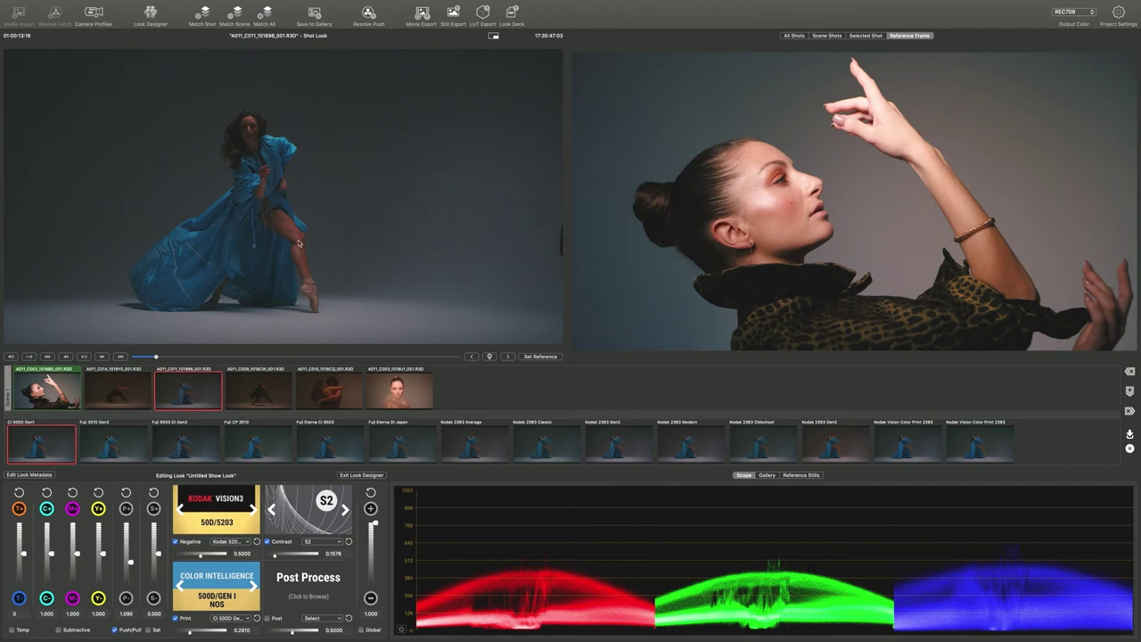
Add FPE post-processing at 0.3310 strength, comparing it off and on before leaving it enabled
click(309, 592)
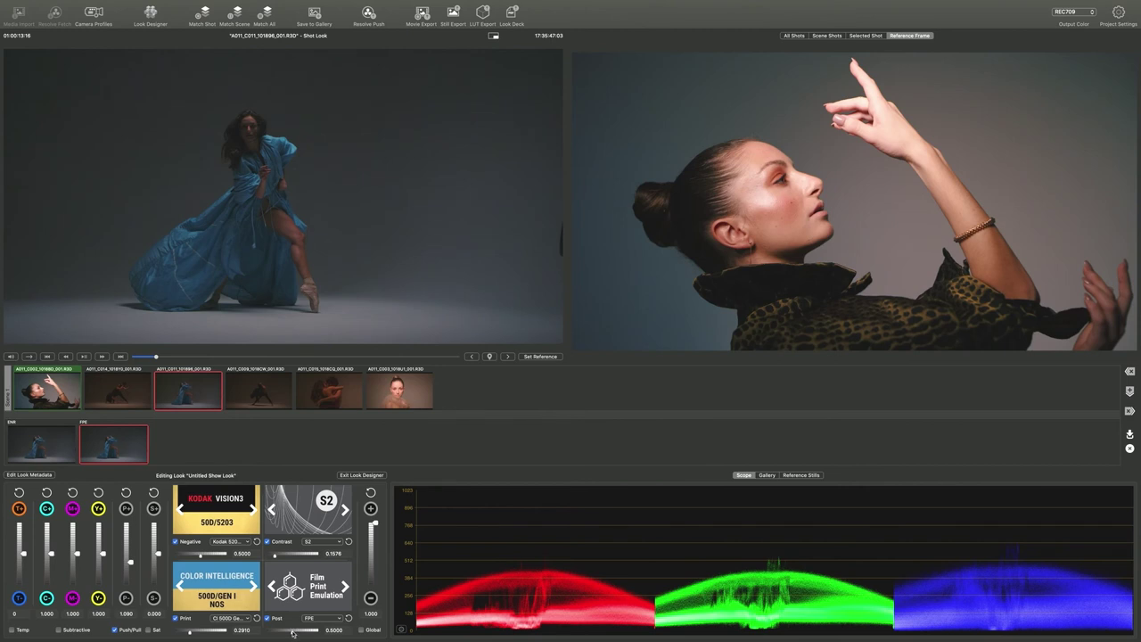
drag(292, 631, 270, 631)
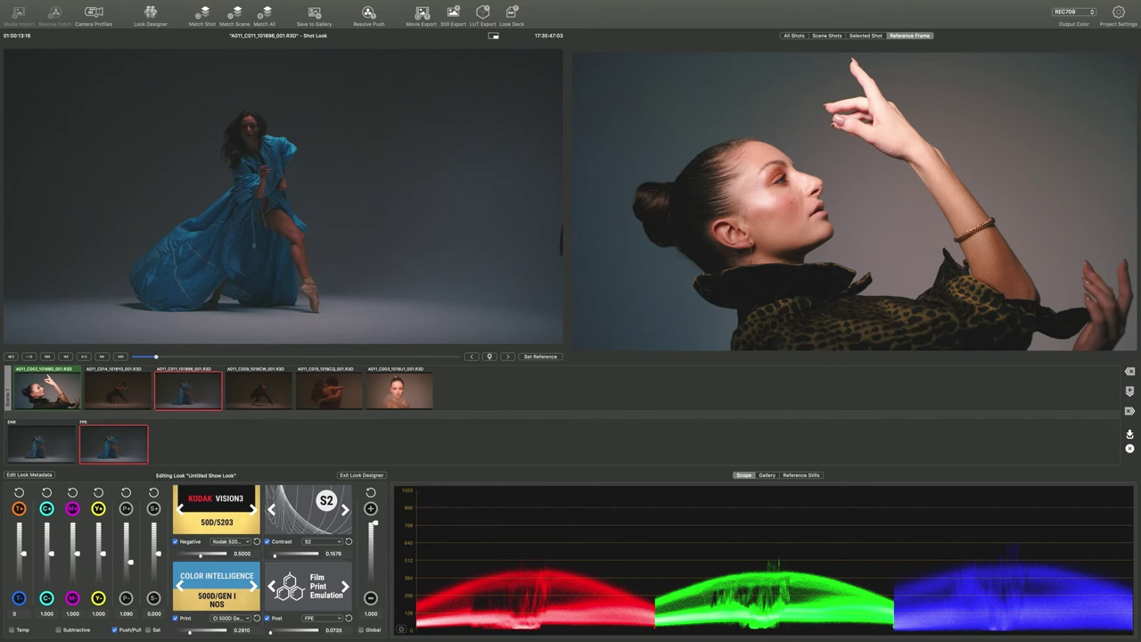
drag(271, 631, 283, 630)
click(269, 618)
click(269, 618)
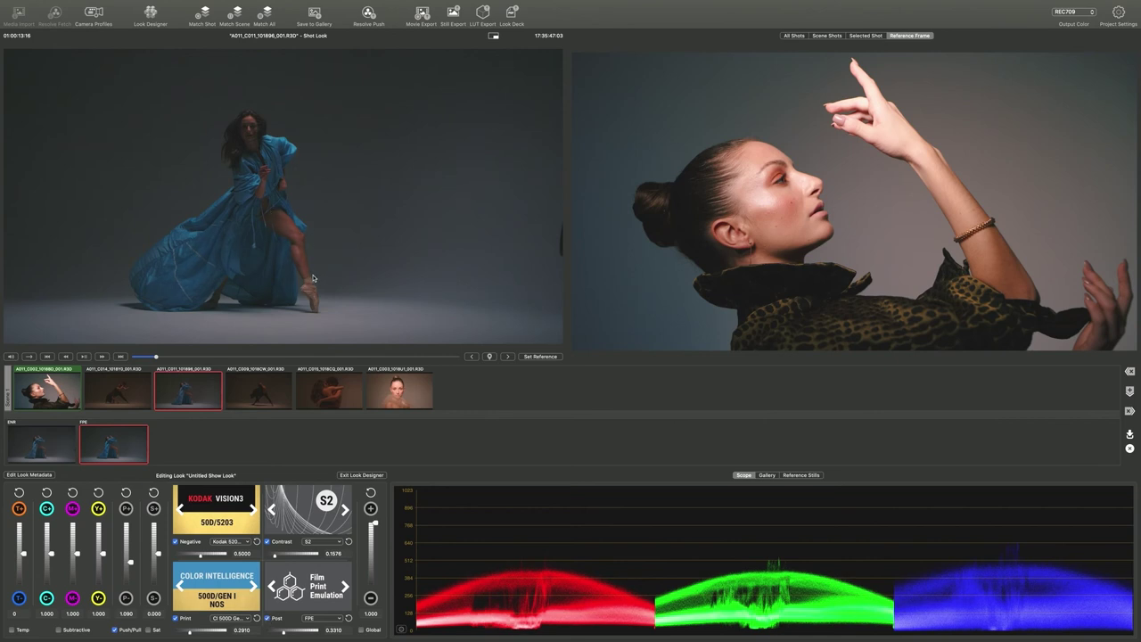
click(268, 618)
click(267, 618)
click(267, 618)
click(268, 618)
Exit the Look Designer to bring up the Show Look naming prompt
click(353, 477)
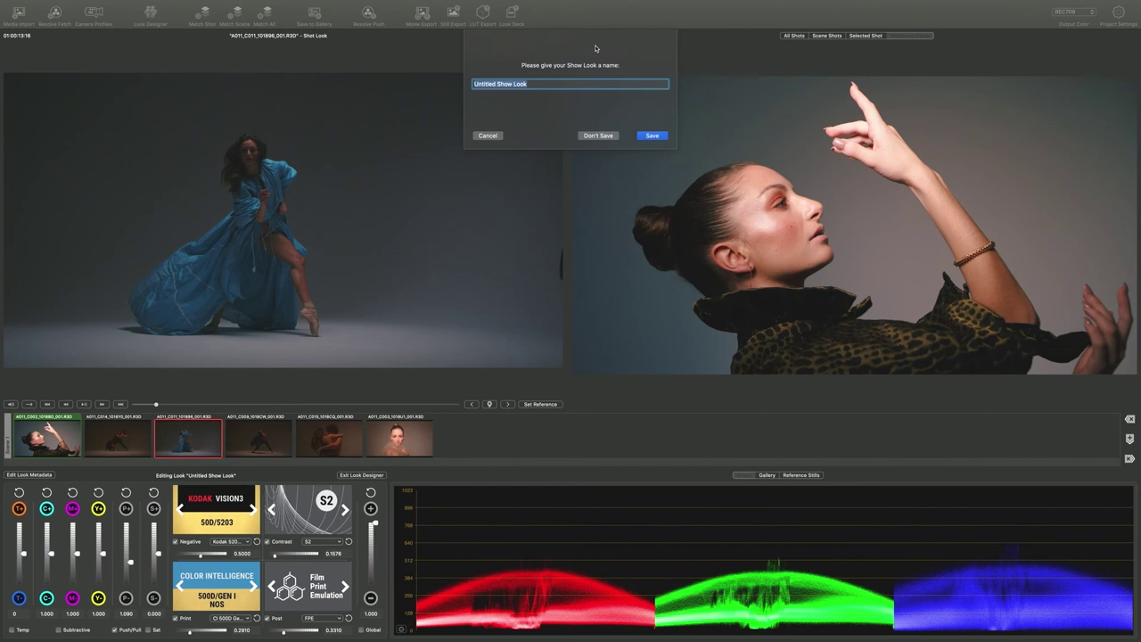
Name the Show Look 'Ballet wide' and save it
text(Ballet wide)
click(652, 136)
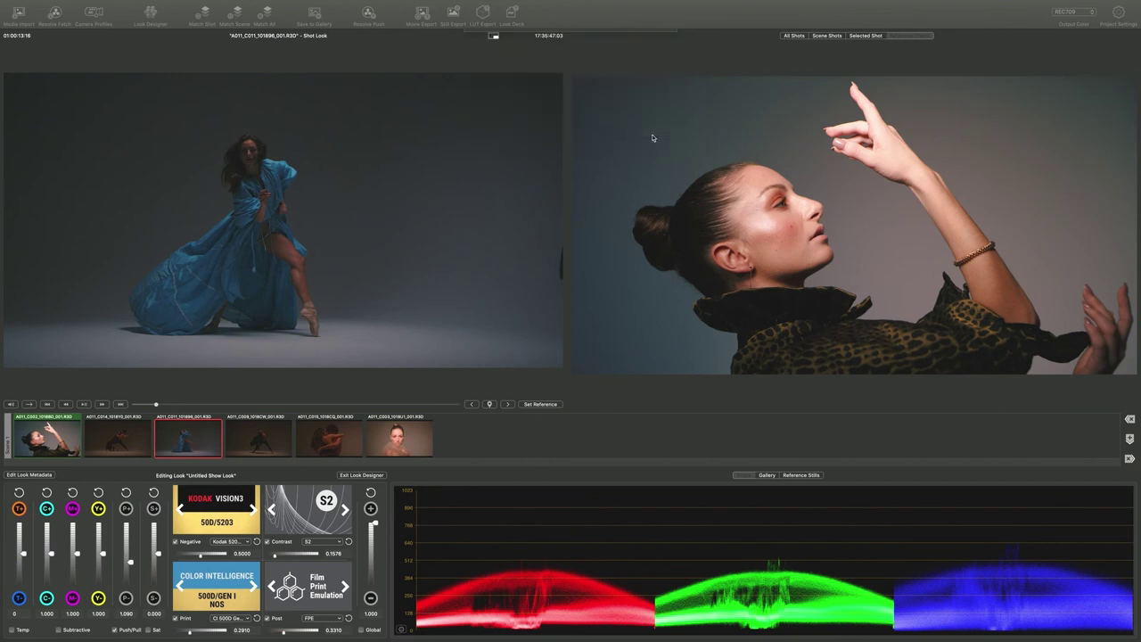